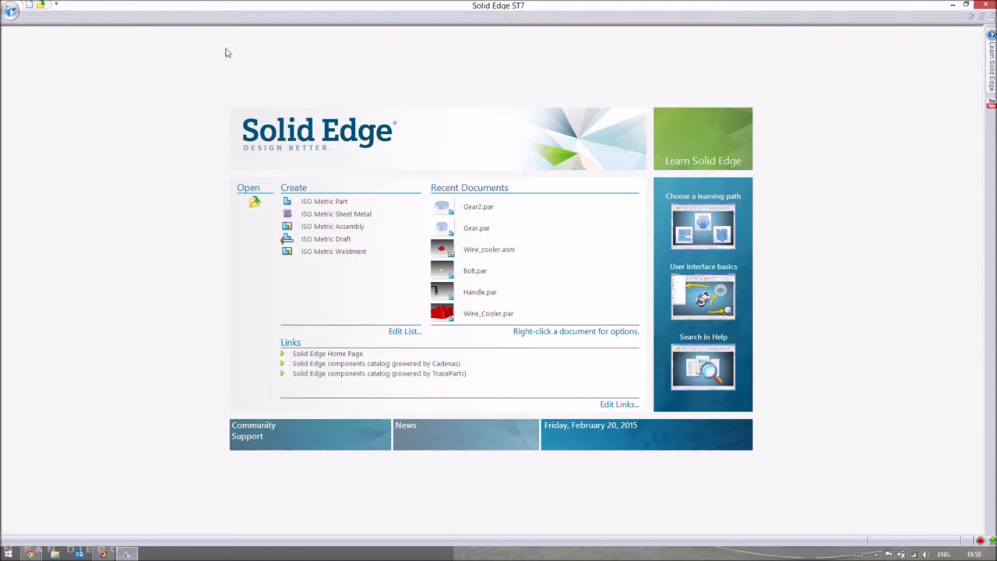
Create a new ISO Metric Part and start a sketch on the front (XZ) plane.
click(341, 201)
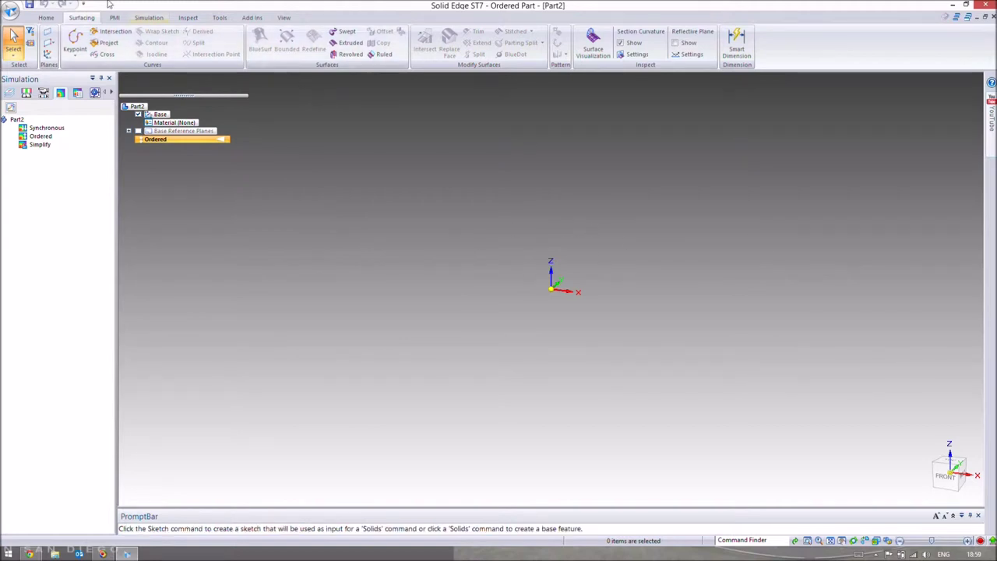
click(46, 17)
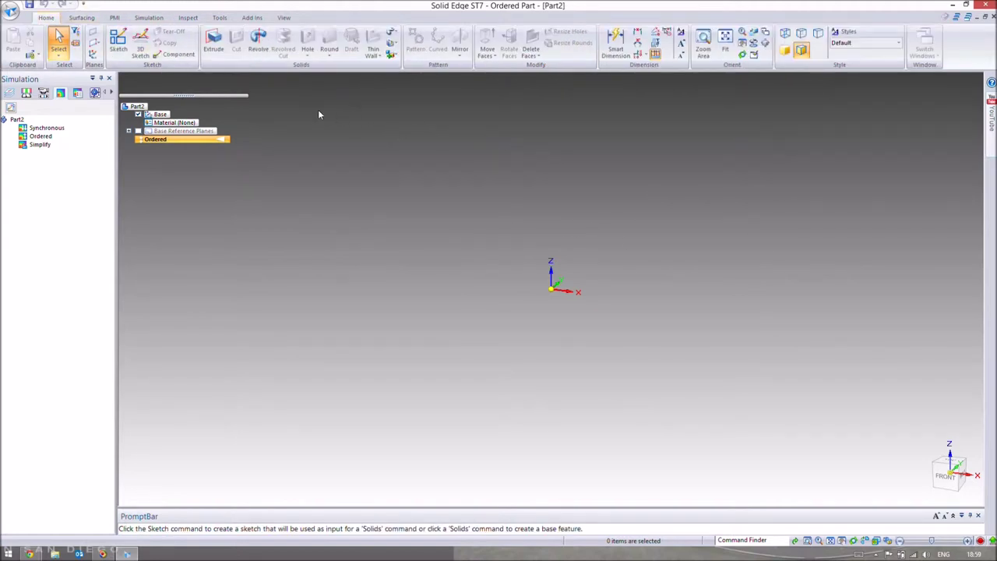
click(114, 45)
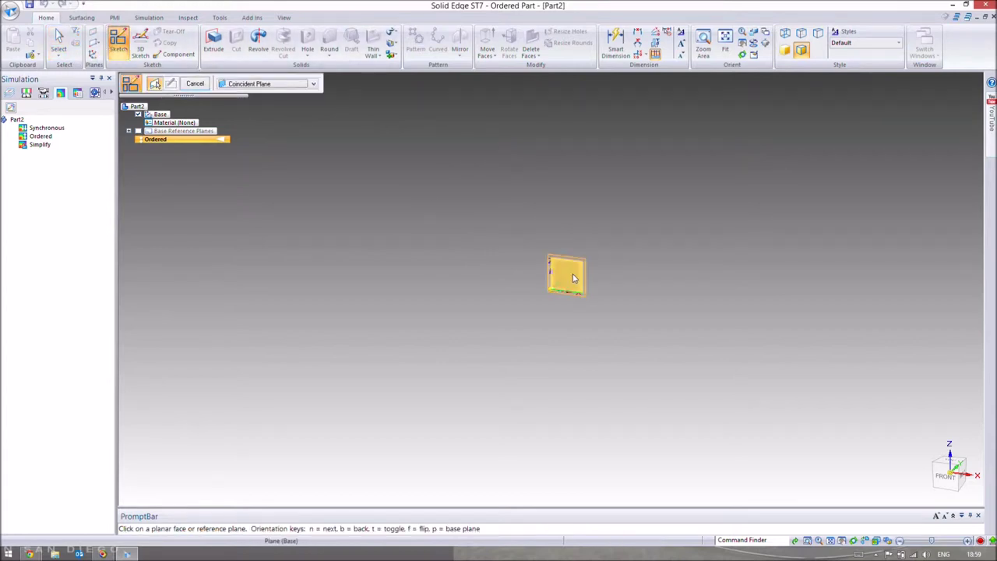
click(573, 275)
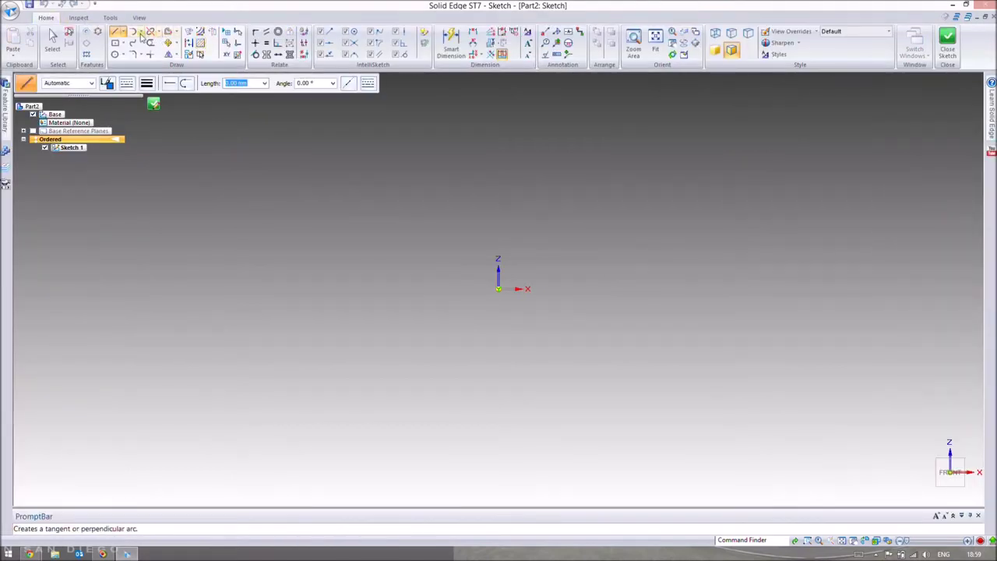
Draw a 50 mm horizontal line from the origin along the X axis.
click(124, 36)
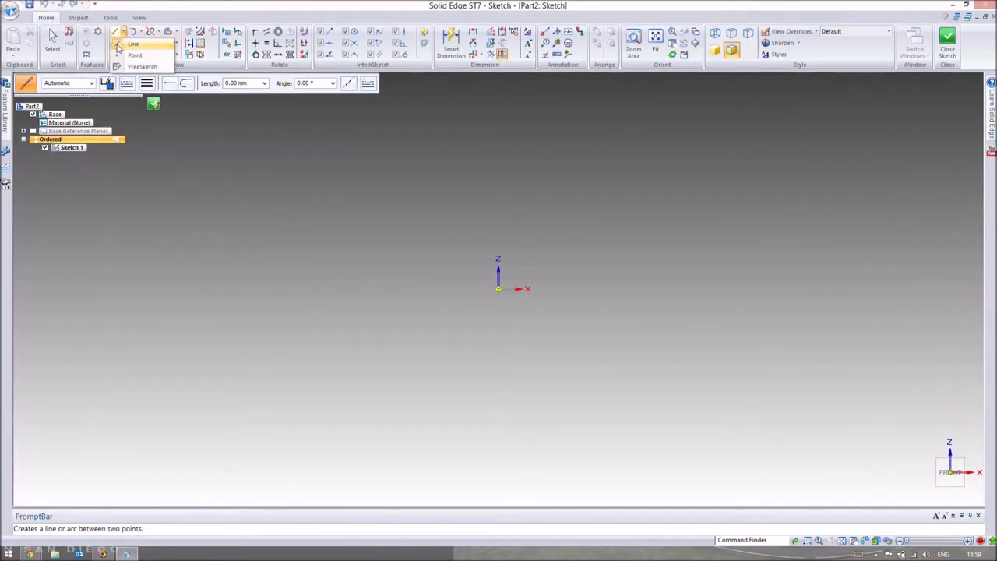
click(498, 288)
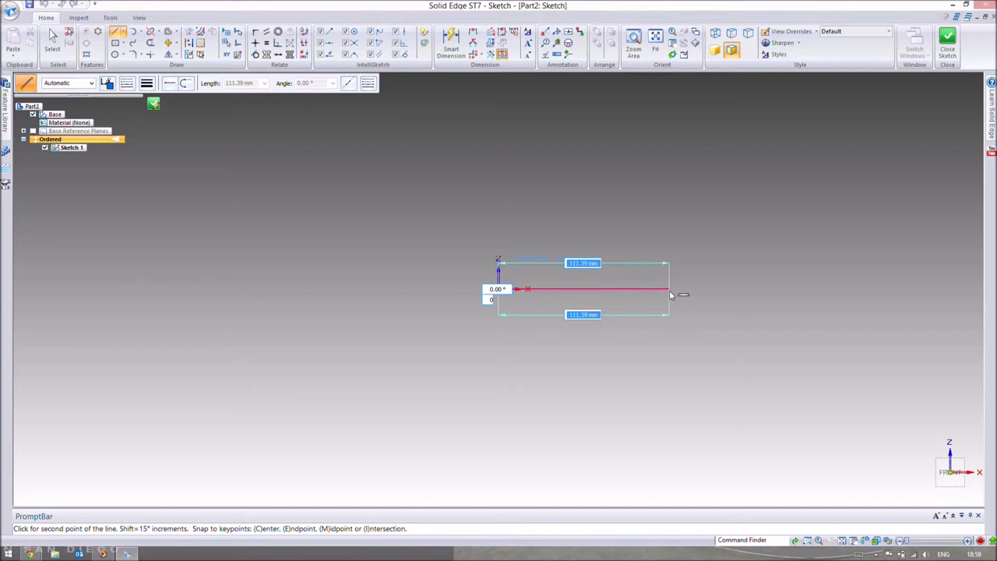
text(50)
key(Tab)
key(Return)
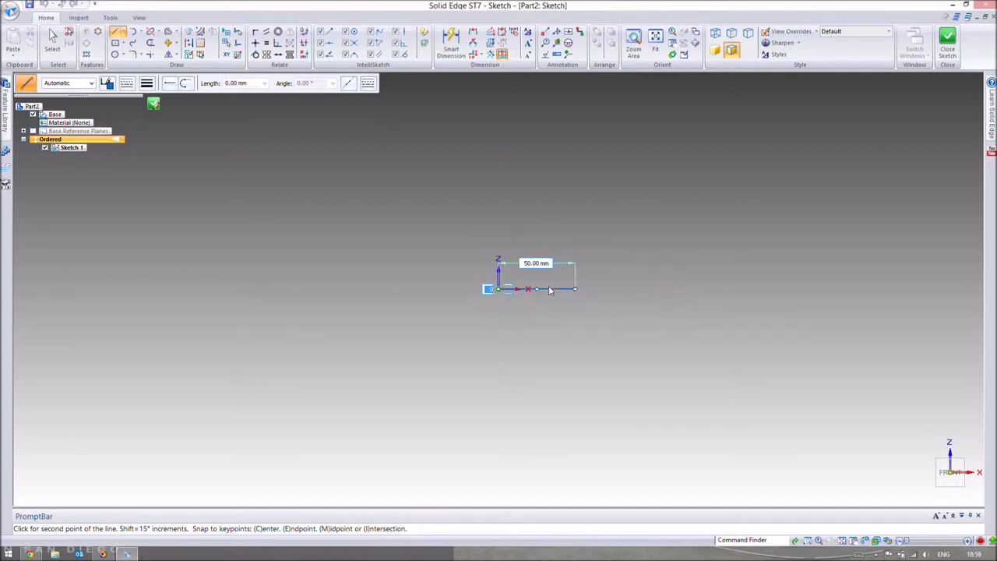
key(Escape)
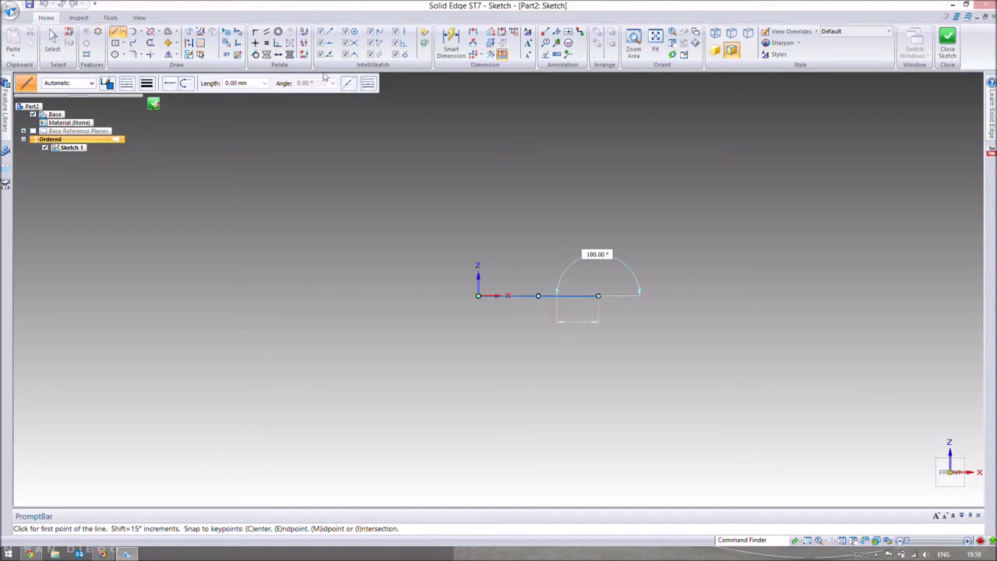
Draw a large three-point arc between the line's two endpoints, bulging upward well past a semicircle.
click(141, 32)
click(167, 53)
click(480, 297)
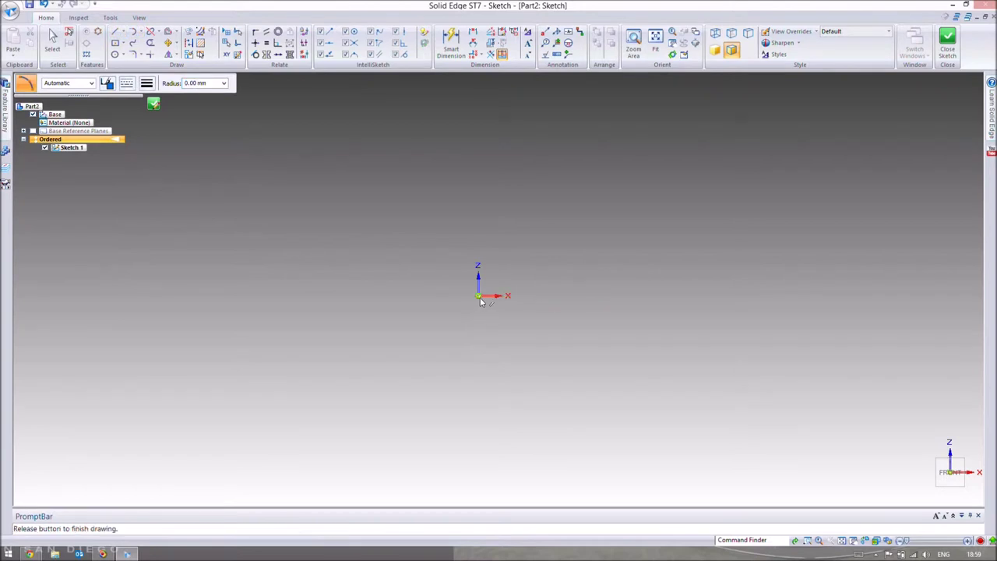
click(599, 296)
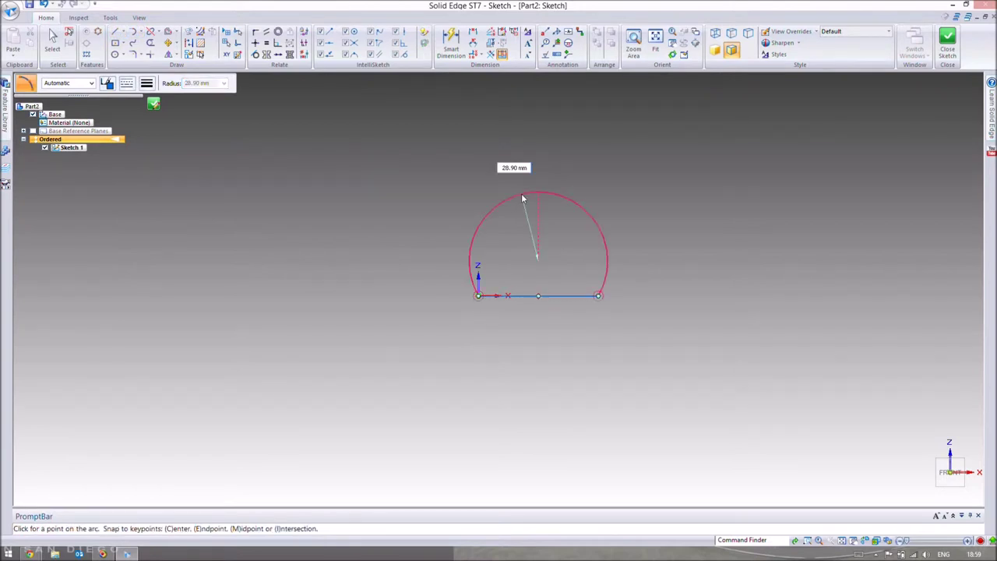
click(449, 171)
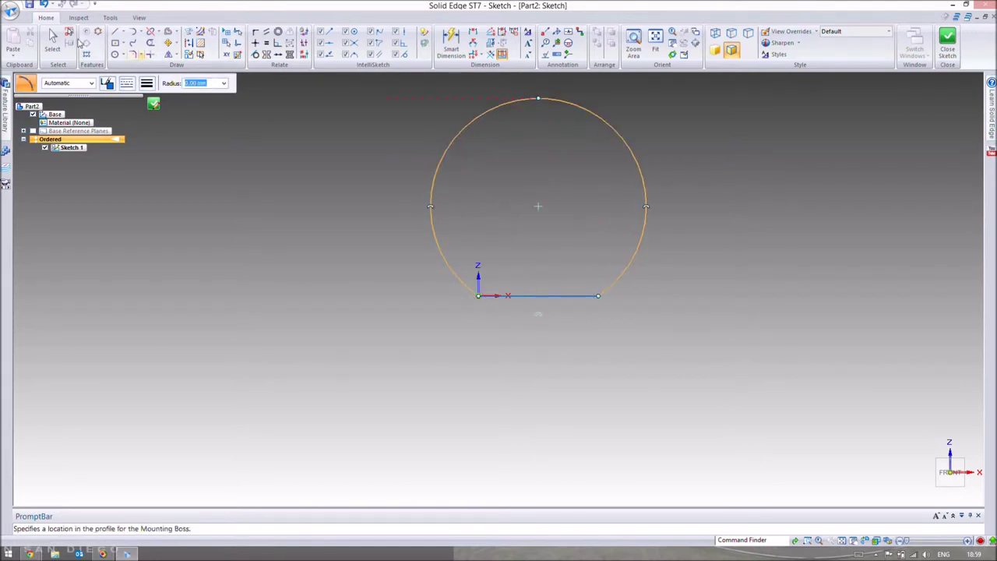
Delete the 50 mm helper line below the arc and close the sketch.
key(Escape)
click(533, 295)
key(Delete)
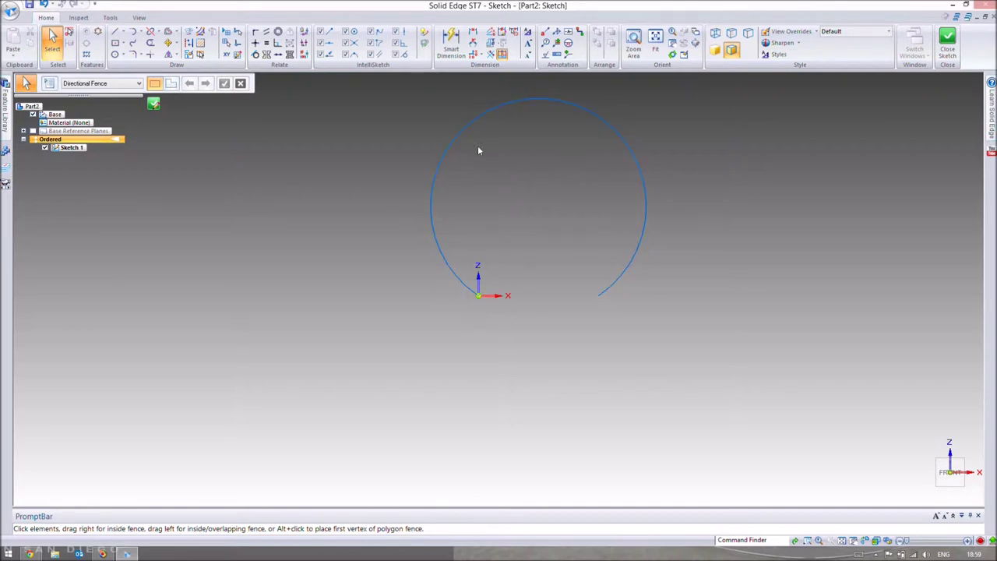
click(948, 42)
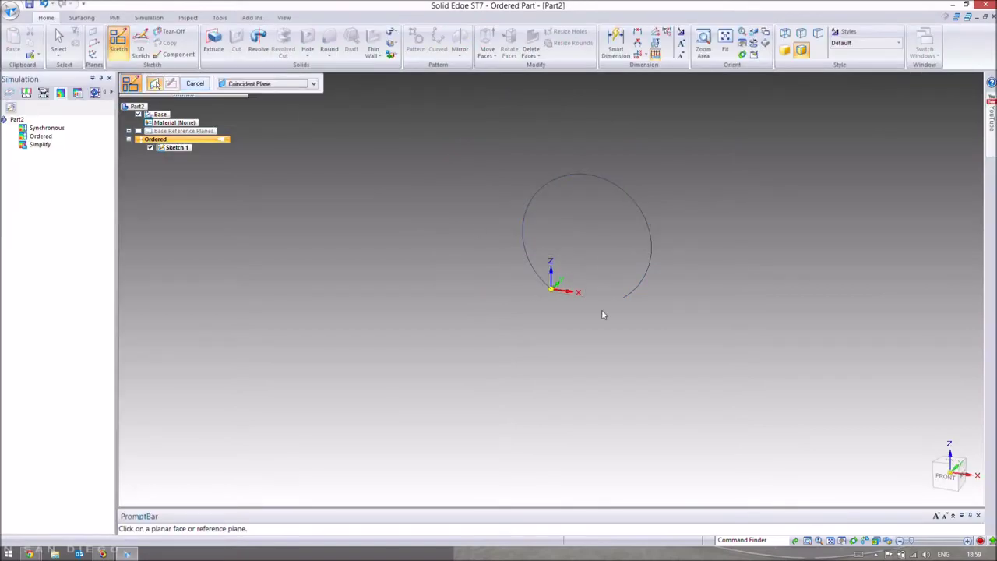
Sketch a shallow three-point arc on the right (YZ) plane, from the origin to a point on the Y axis, and finish the sketch.
mouse_move(695, 350)
middle_down()
mouse_move(518, 285)
mouse_move(490, 312)
middle_up()
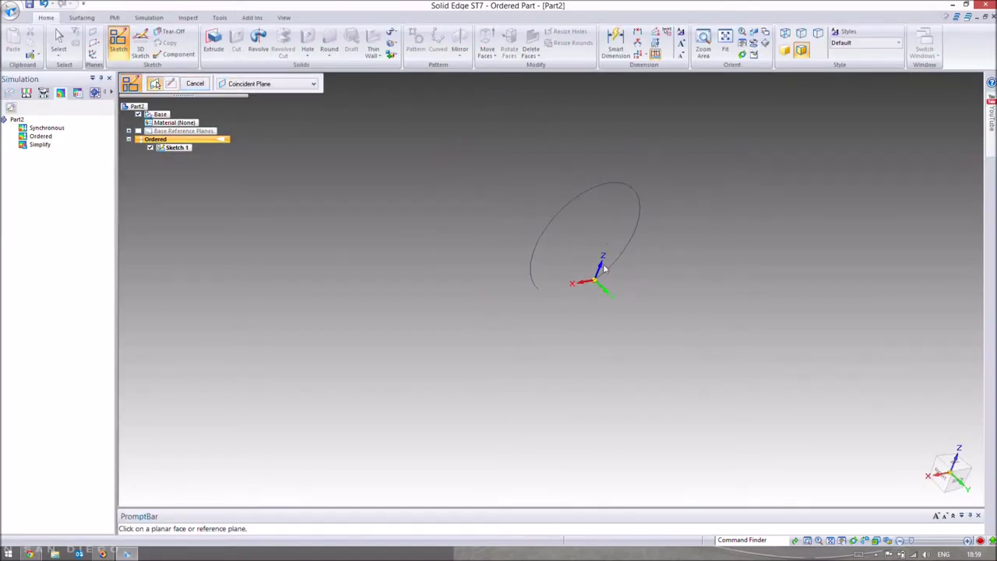
click(605, 279)
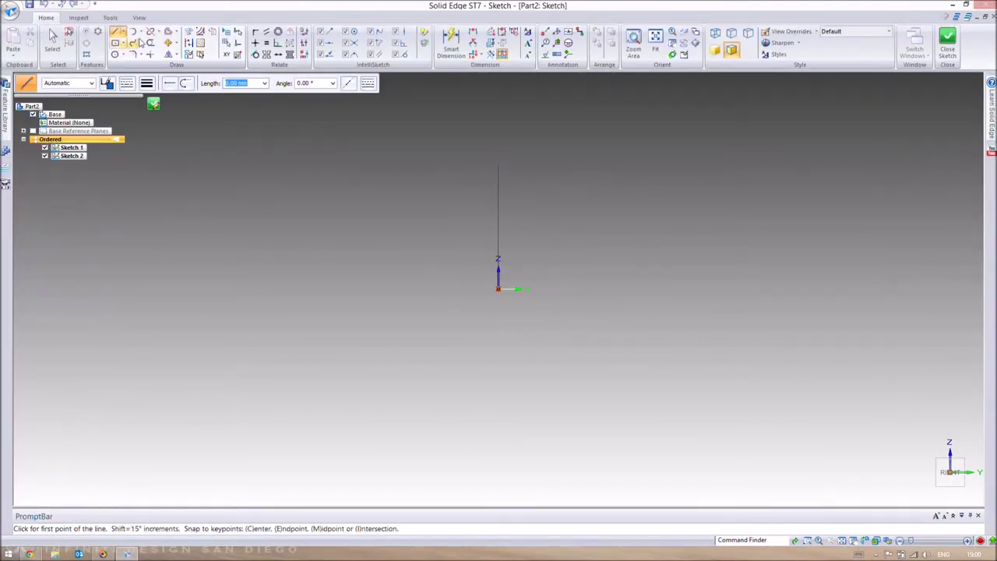
click(141, 33)
click(163, 57)
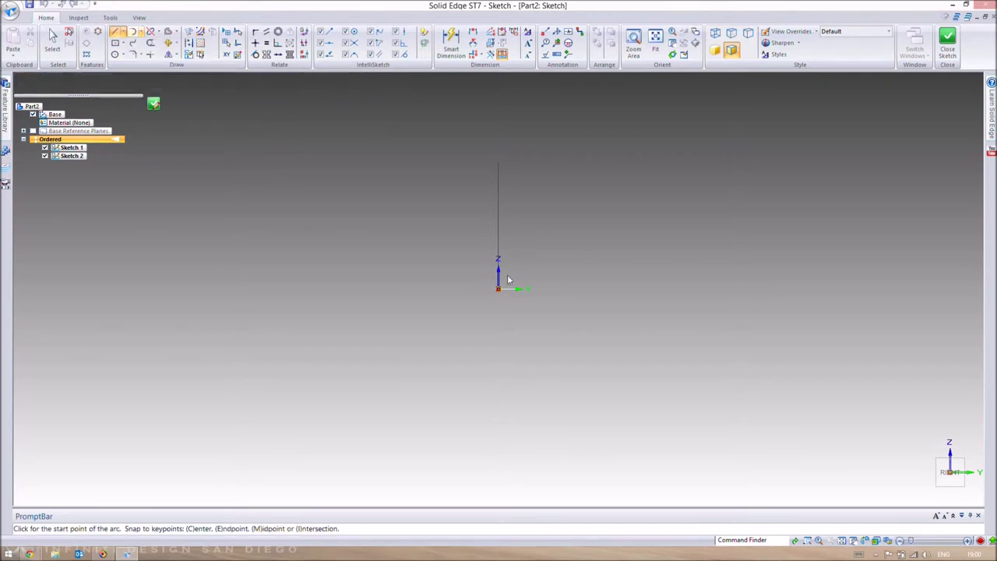
drag(497, 290, 498, 291)
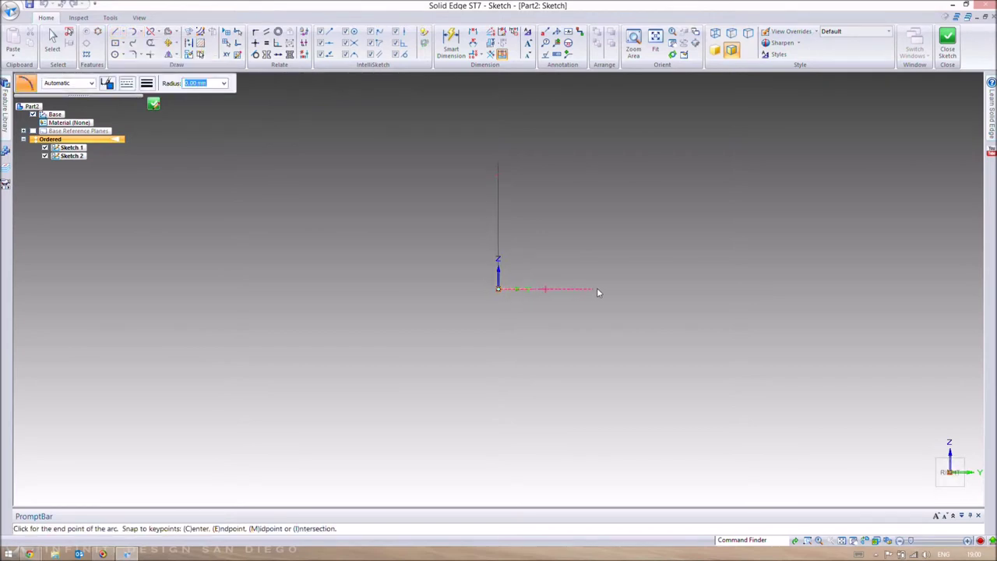
click(577, 288)
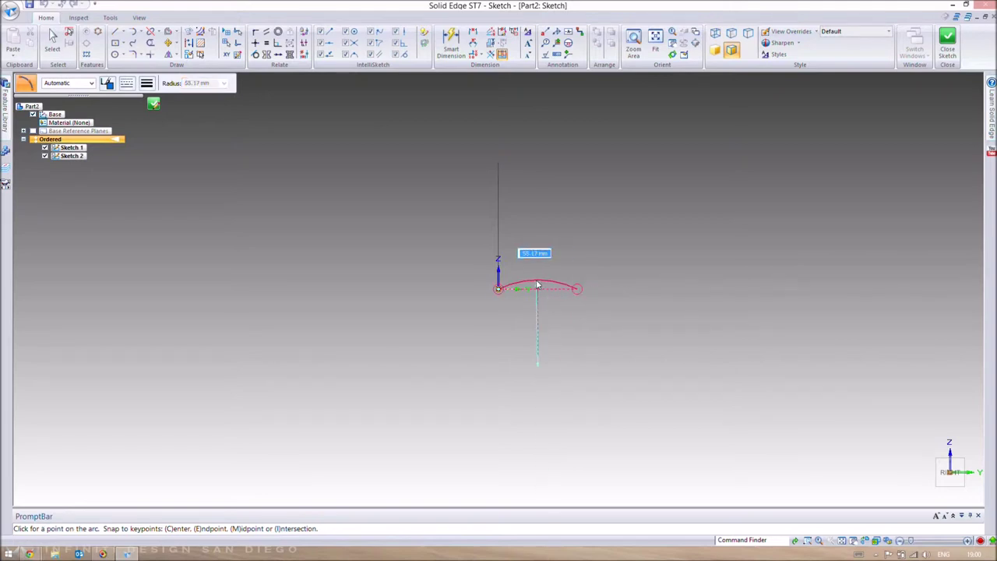
click(536, 286)
key(ctrl+i)
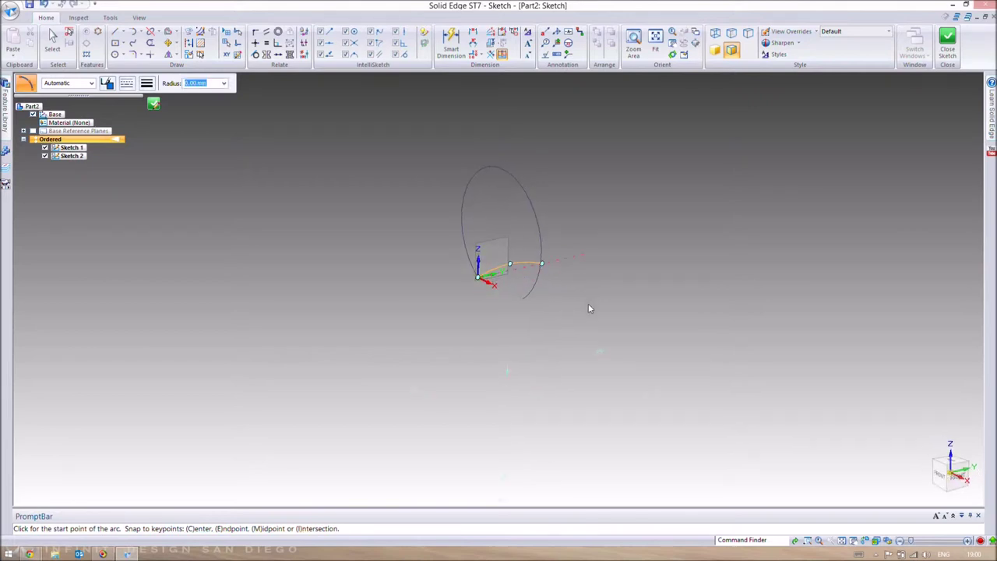
key(Escape)
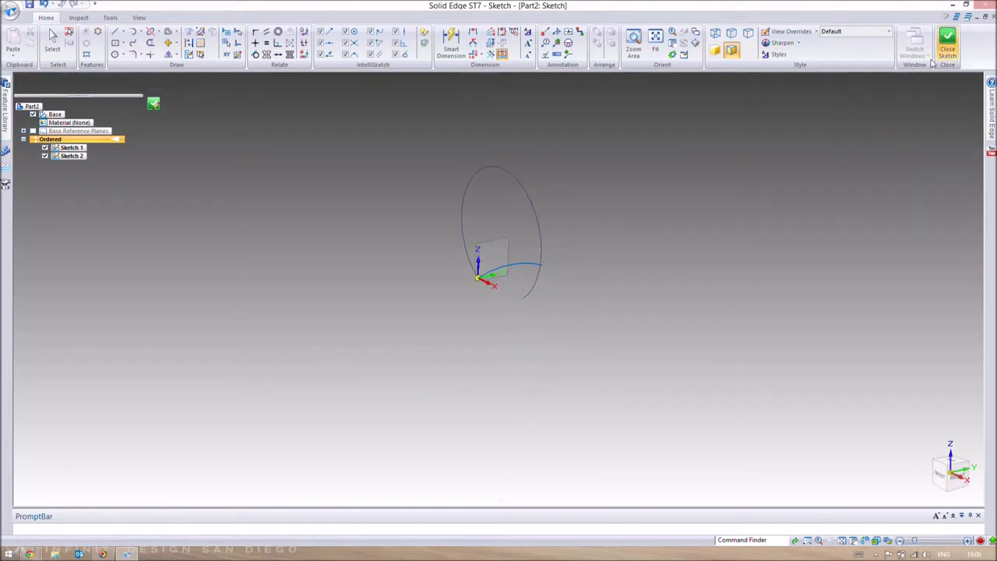
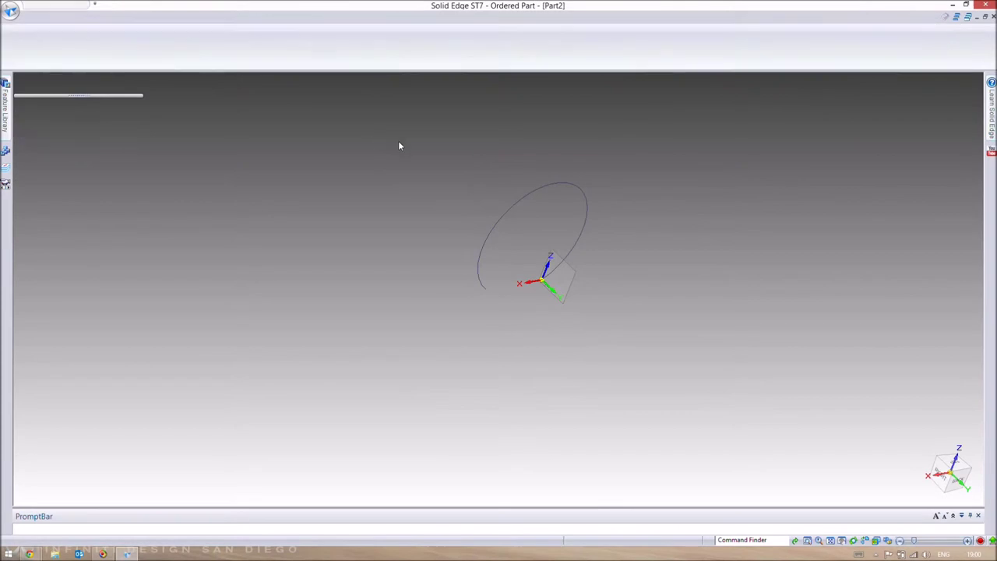
click(194, 85)
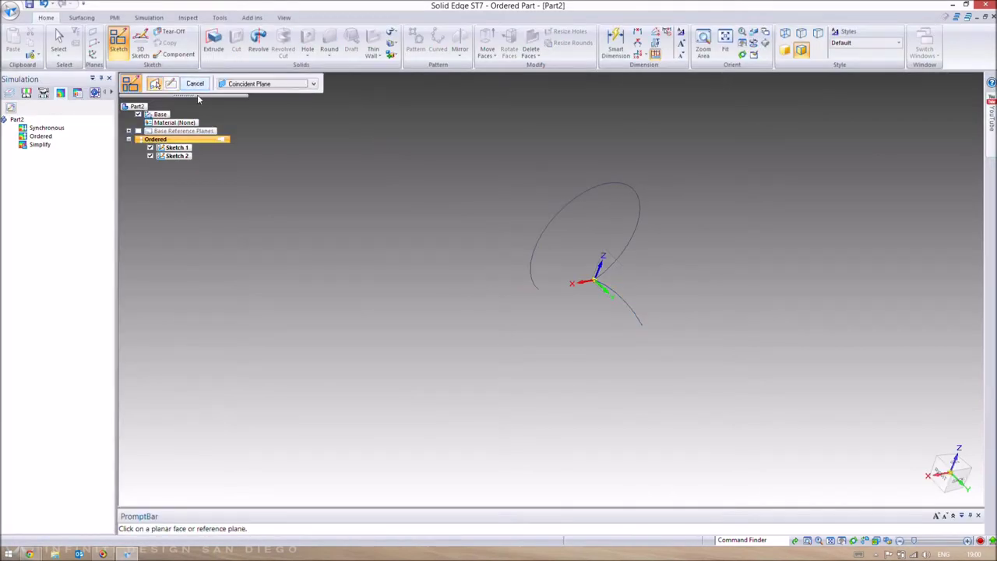
Delete the sketch containing the shallow arc on the YZ plane.
mouse_move(606, 315)
middle_down()
mouse_move(741, 296)
mouse_move(787, 345)
mouse_move(772, 380)
middle_up()
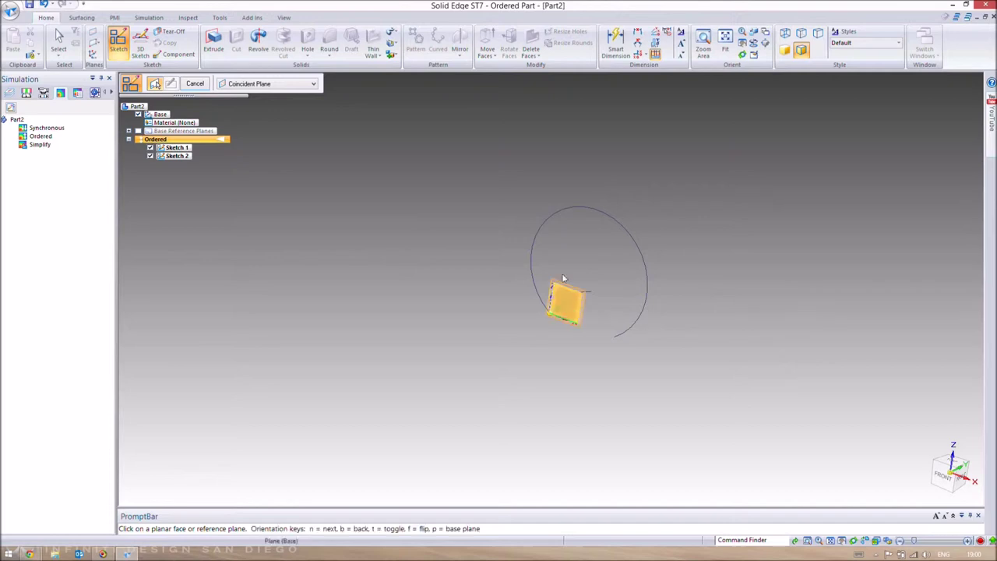
mouse_move(671, 330)
middle_down()
mouse_move(689, 343)
mouse_move(616, 340)
mouse_move(606, 295)
middle_up()
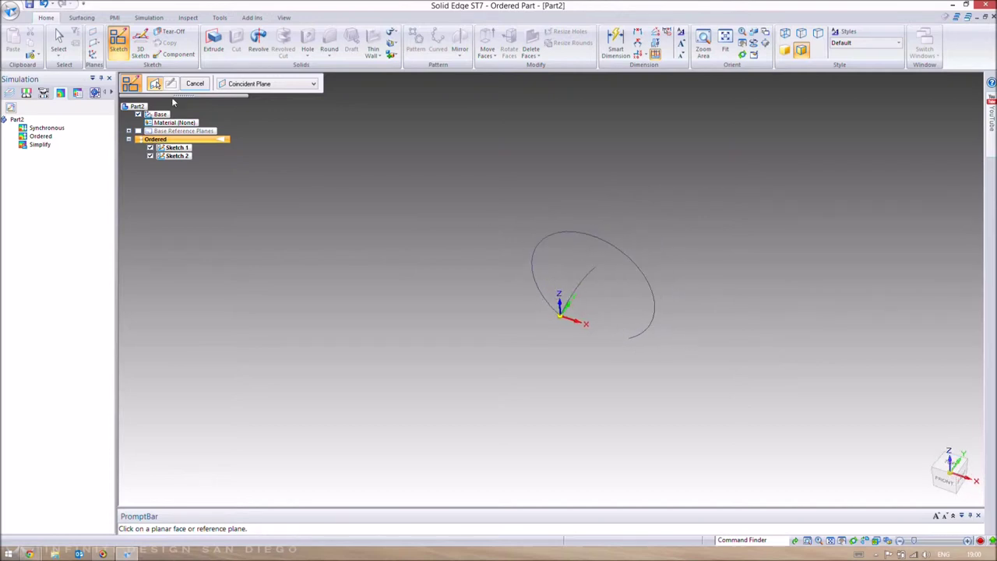
click(58, 43)
click(586, 277)
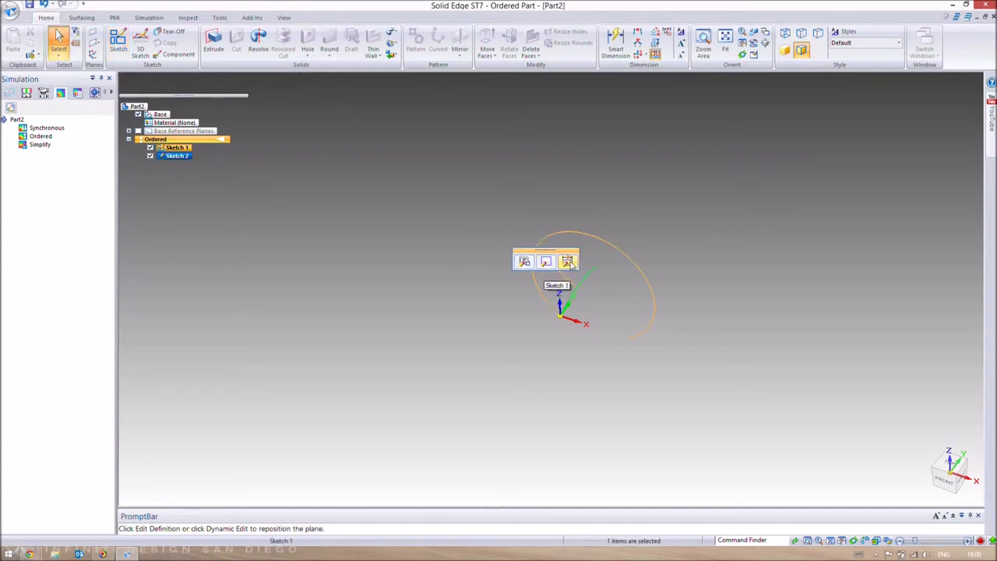
key(Delete)
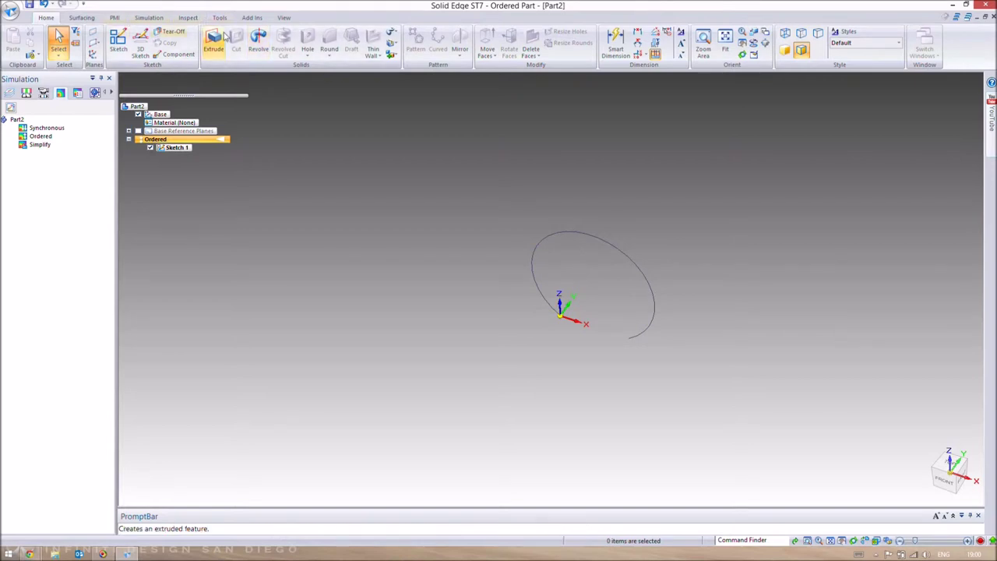
Sketch a small three-point arc on the top (XY) plane, from the origin to a point on the Y axis, bulging toward negative X.
click(137, 46)
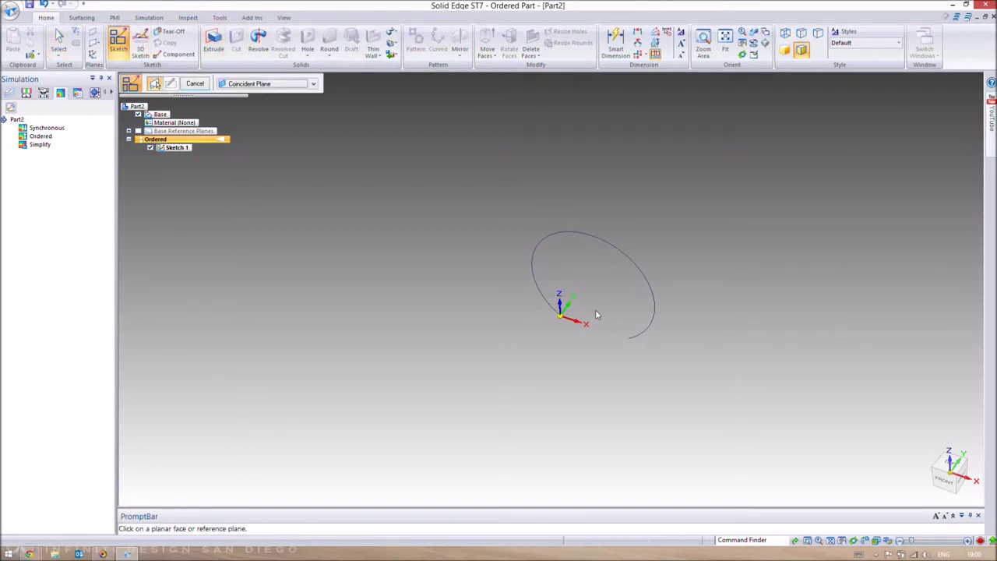
click(584, 304)
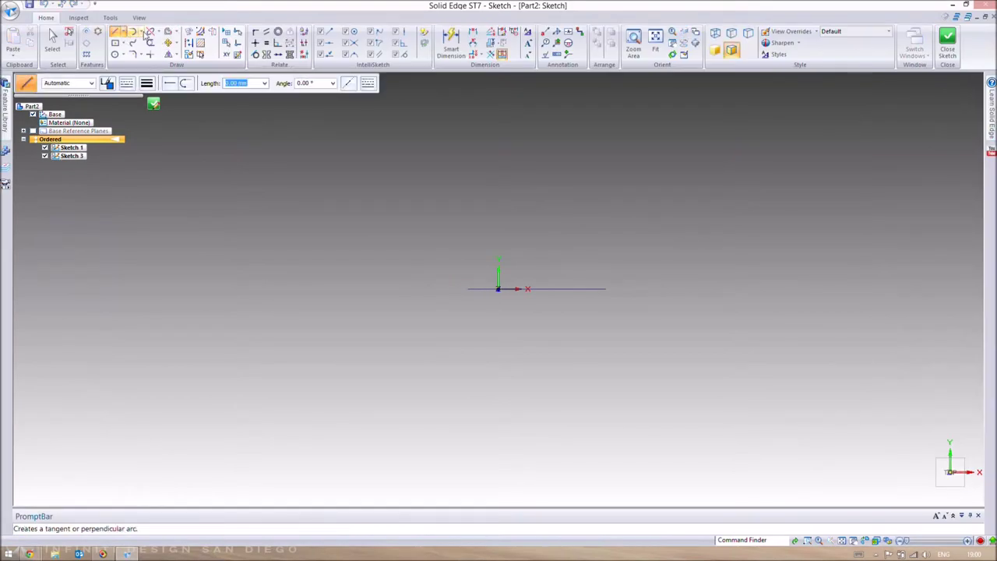
click(142, 32)
click(159, 56)
click(498, 289)
click(499, 238)
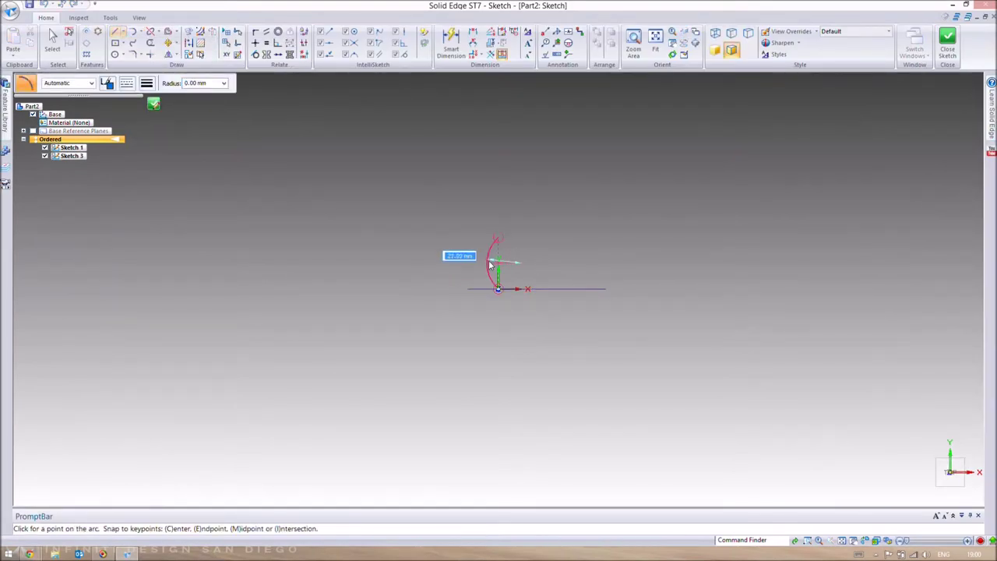
click(493, 268)
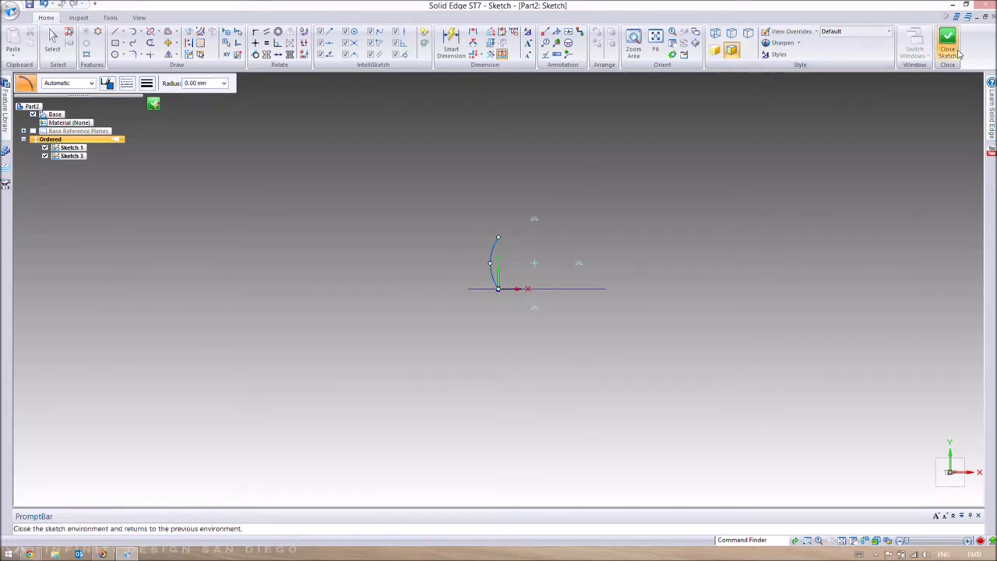
click(947, 41)
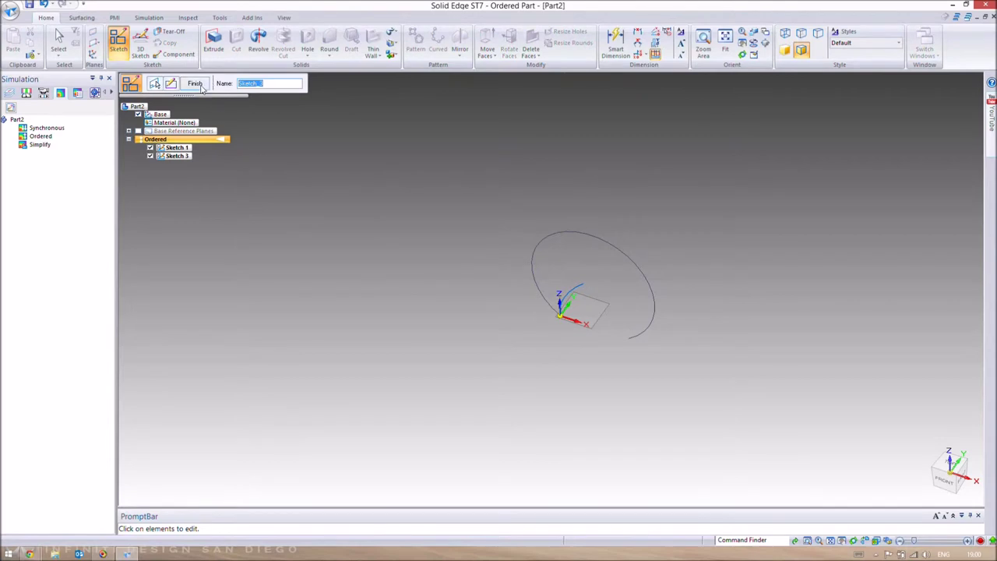
click(200, 85)
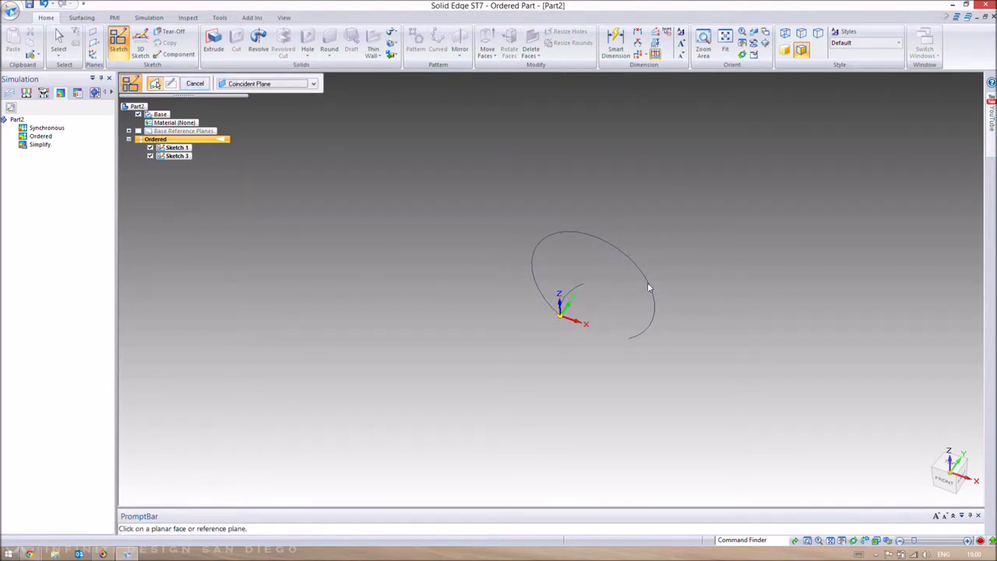
key(Escape)
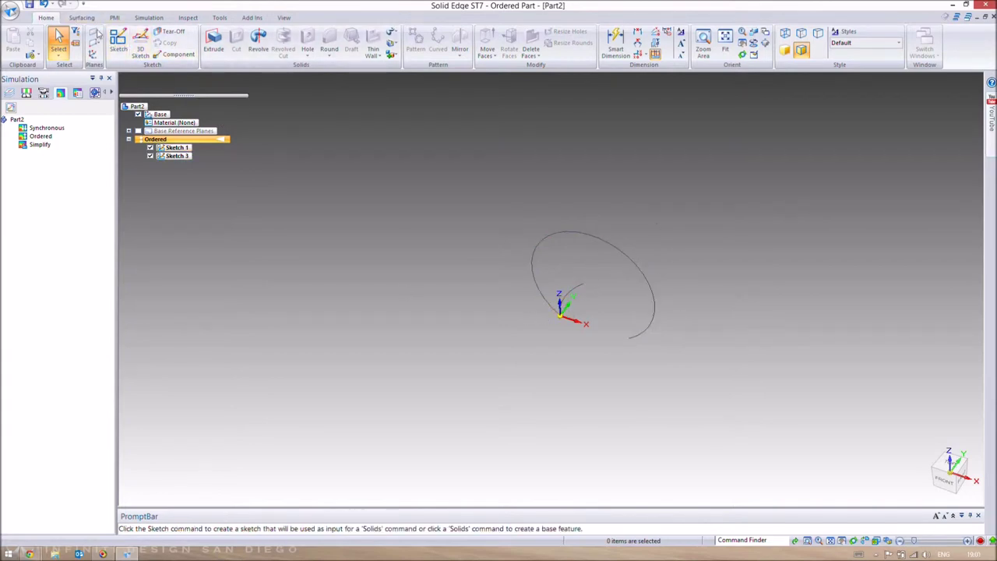
Create a swept surface with a single path and cross section, using the large arc as path and the small XY-plane arc as section.
click(82, 17)
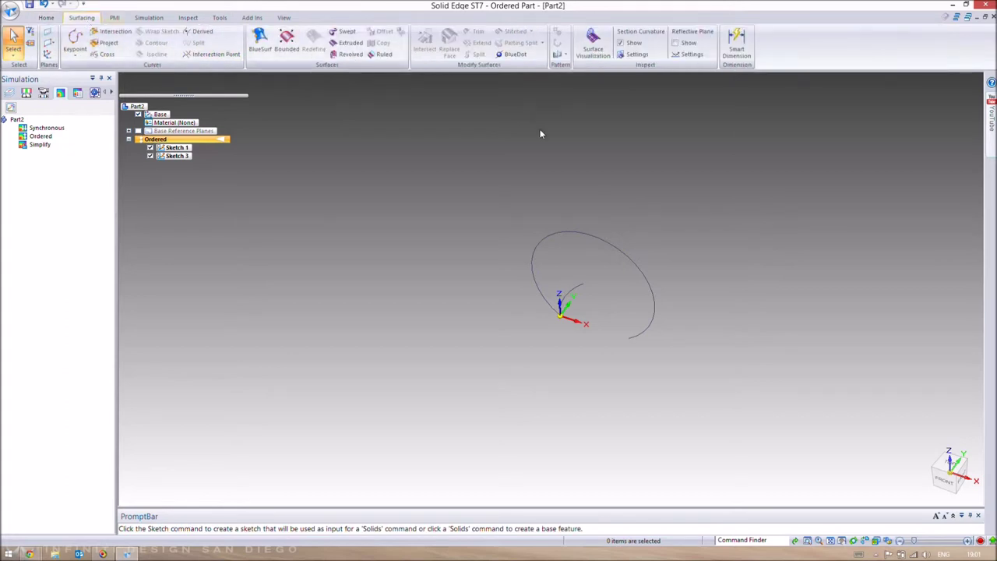
click(343, 32)
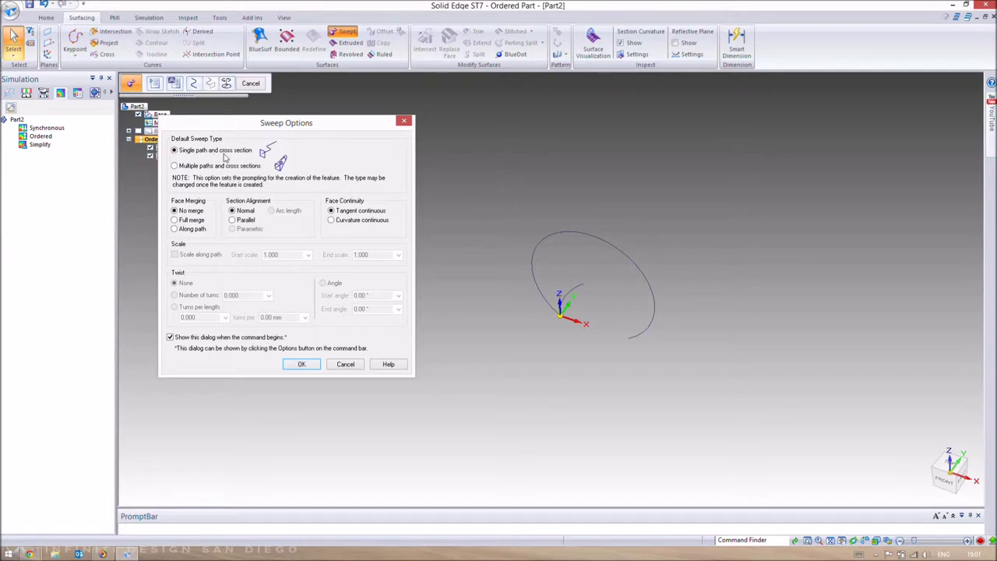
click(302, 364)
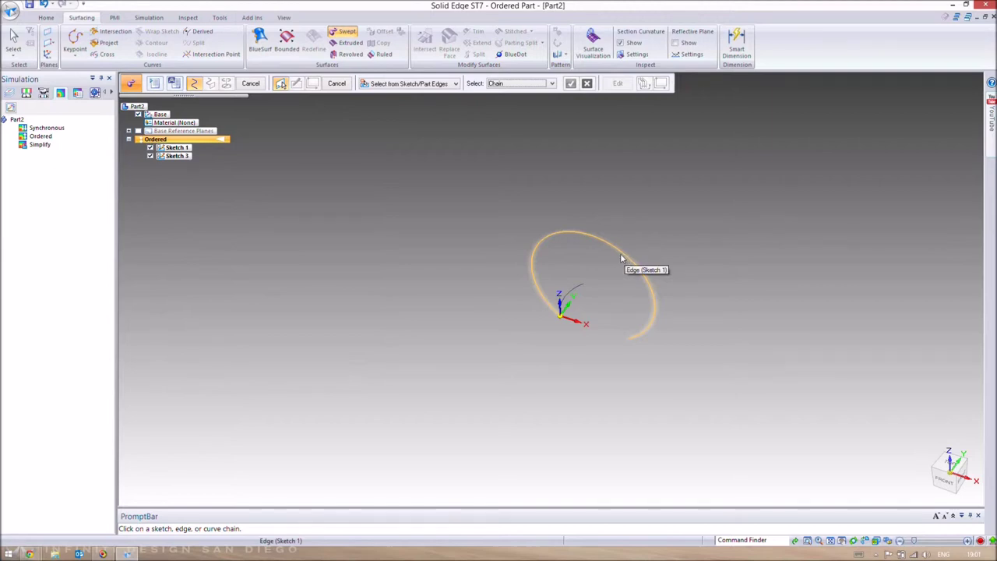
click(560, 235)
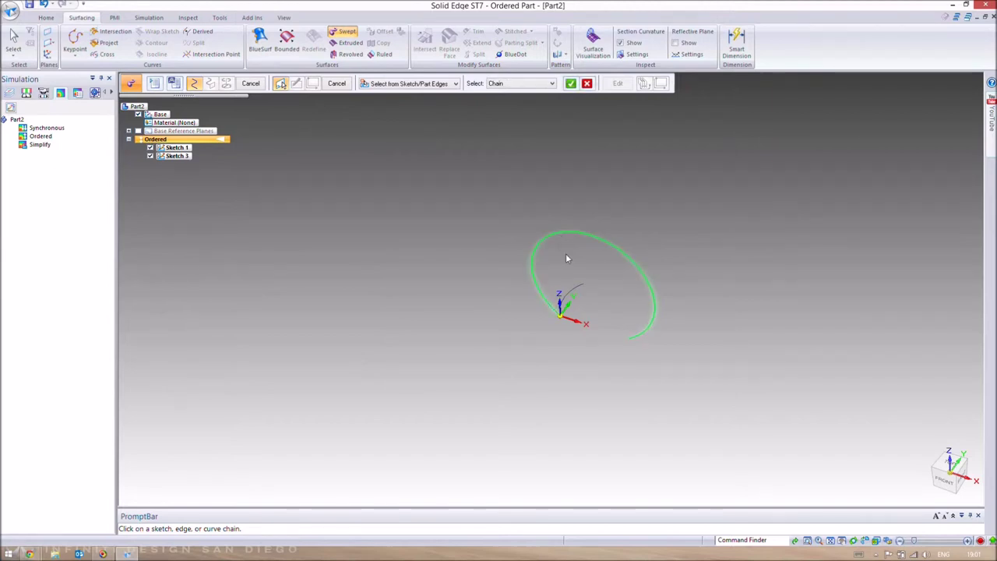
click(571, 83)
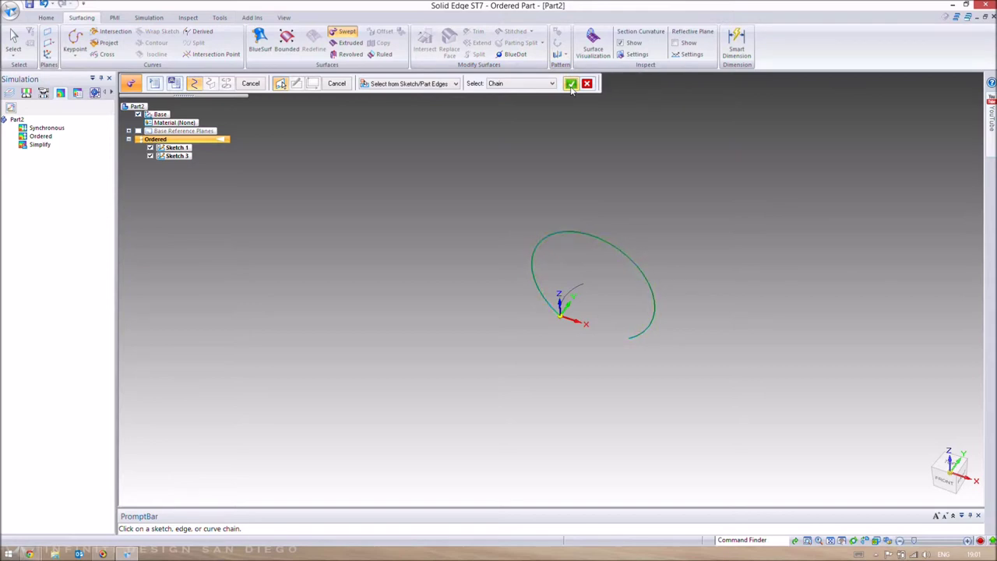
click(577, 298)
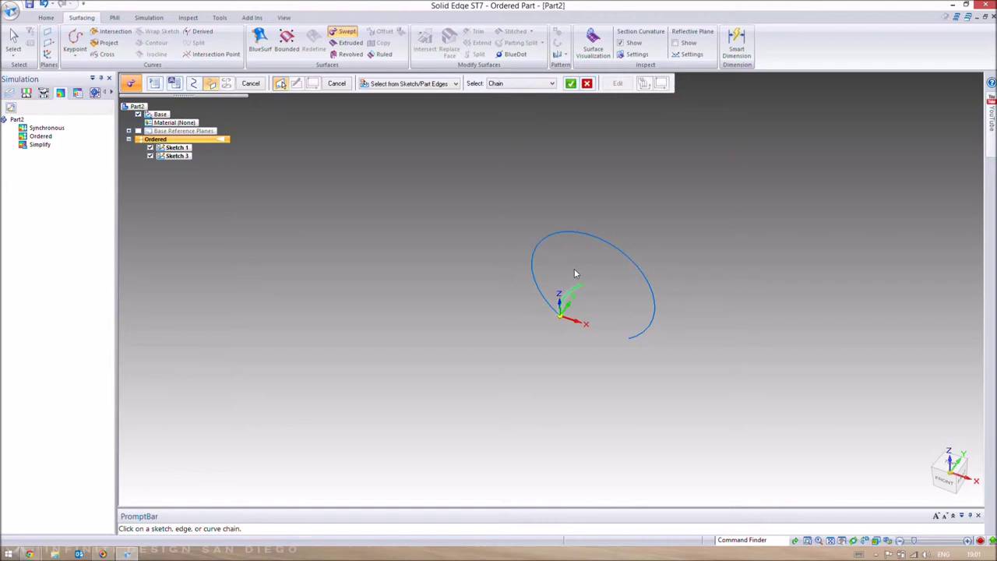
click(571, 84)
click(250, 83)
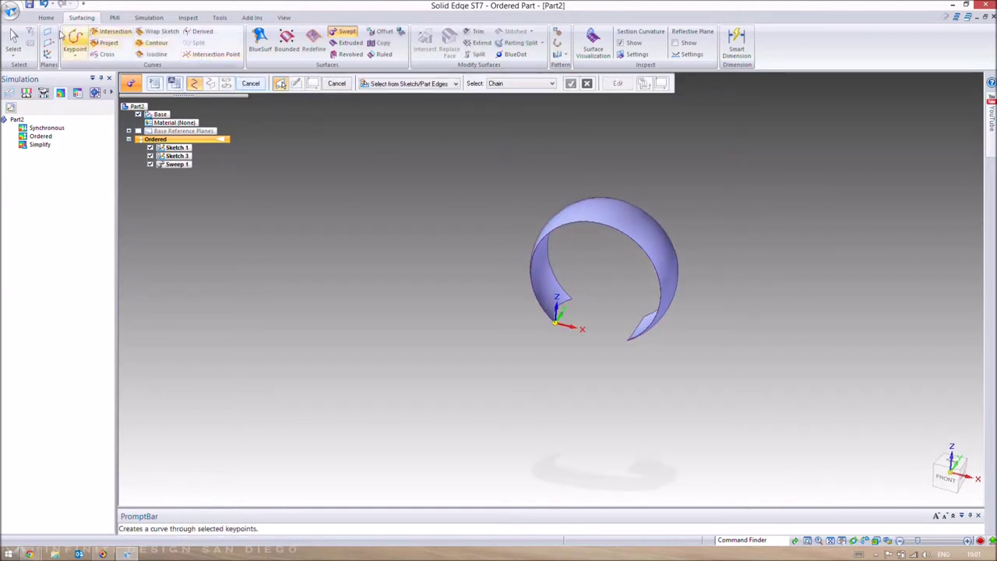
click(13, 39)
Hide both arc sketches, leaving only the swept surface displayed.
mouse_move(784, 246)
middle_down()
mouse_move(631, 193)
mouse_move(706, 182)
mouse_move(596, 225)
middle_up()
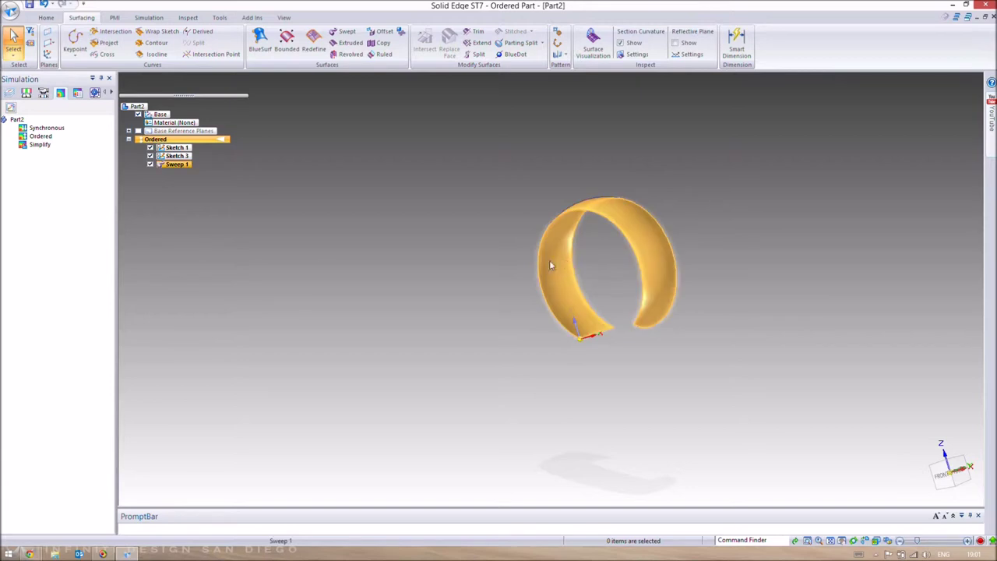
middle_drag(663, 241, 601, 223)
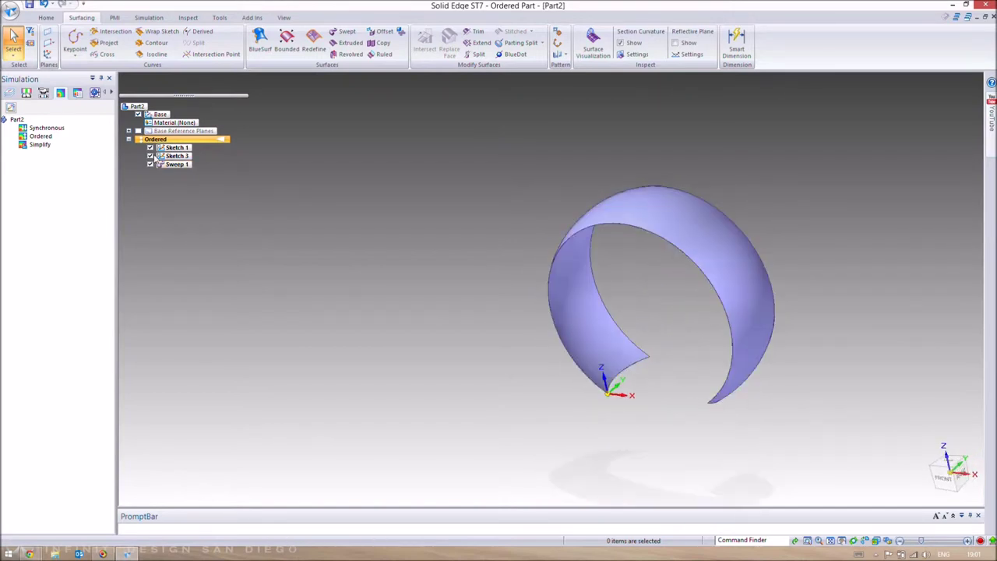
click(151, 148)
click(150, 156)
middle_drag(493, 336, 352, 259)
click(150, 158)
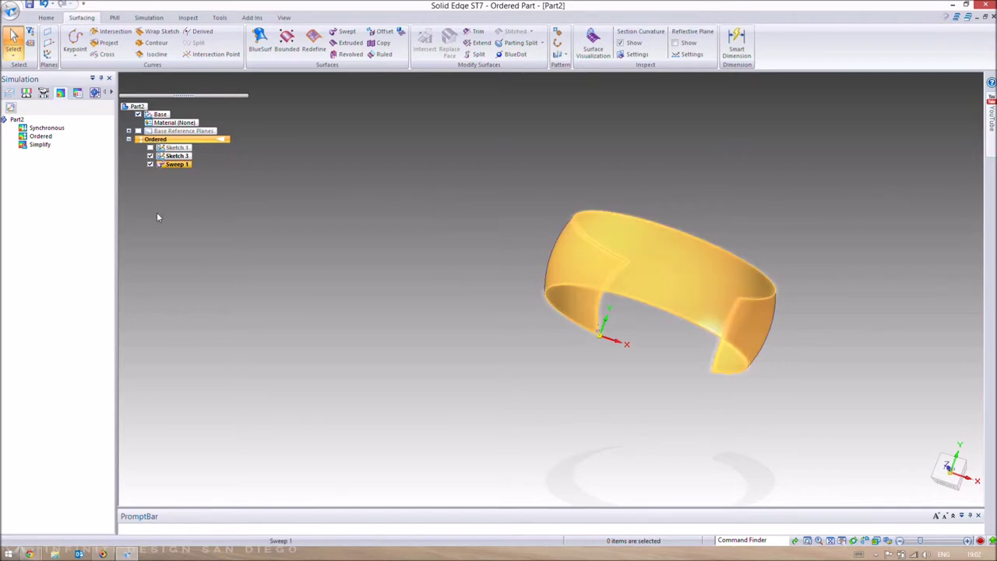
click(149, 156)
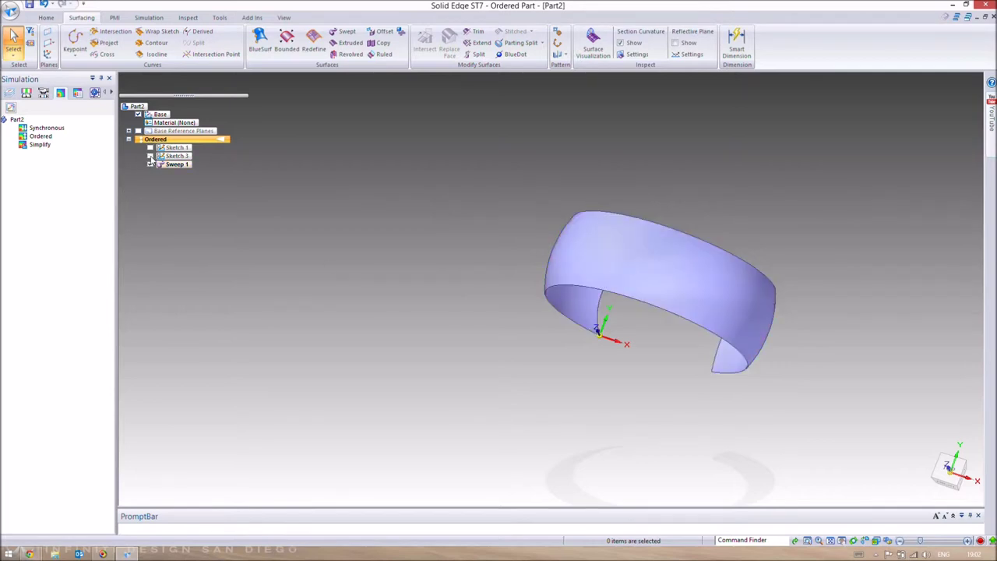
Examine the swept band from several angles and look over the available solid and surfacing commands, including Thicken.
middle_drag(464, 327, 620, 320)
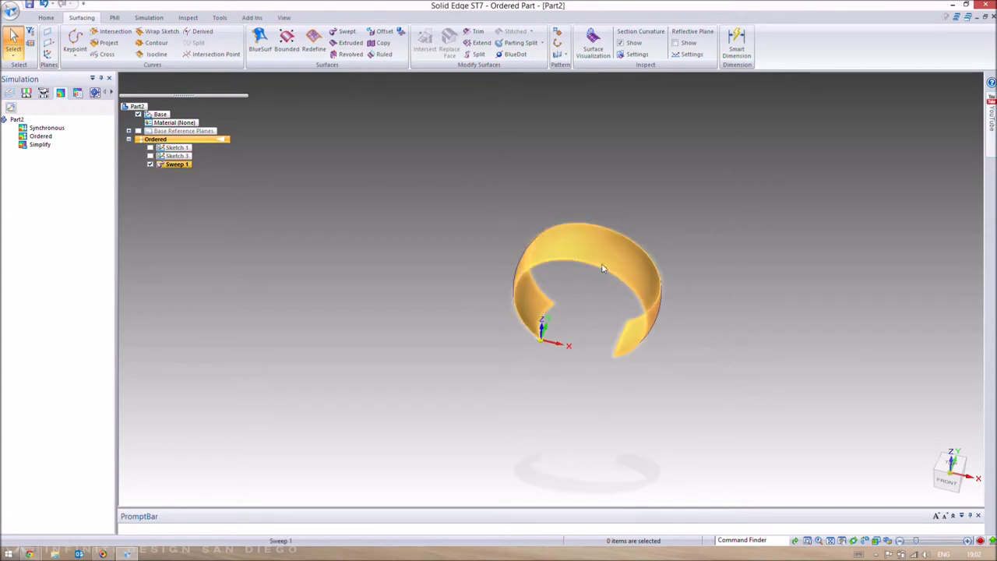
middle_drag(642, 199, 589, 278)
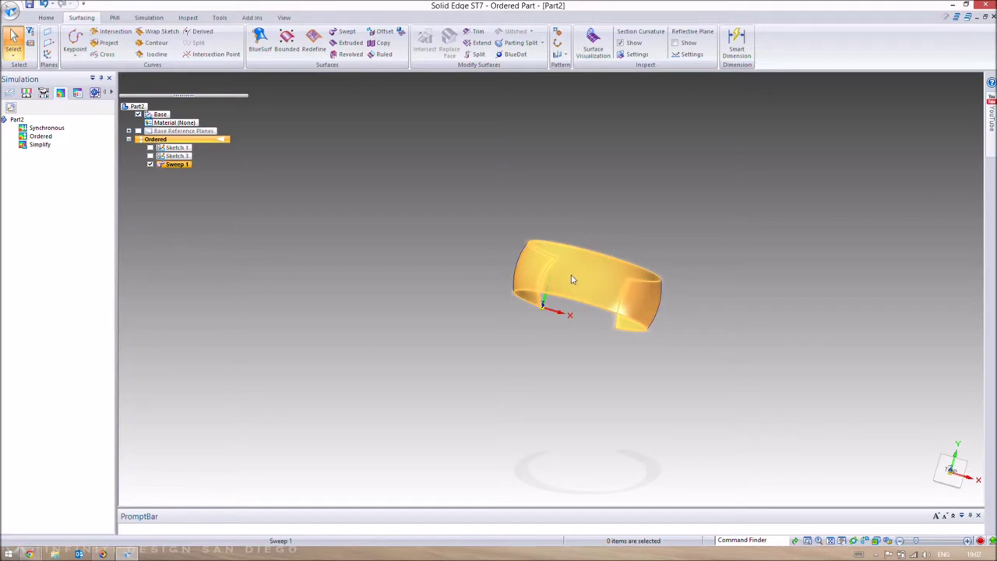
middle_drag(667, 294, 746, 180)
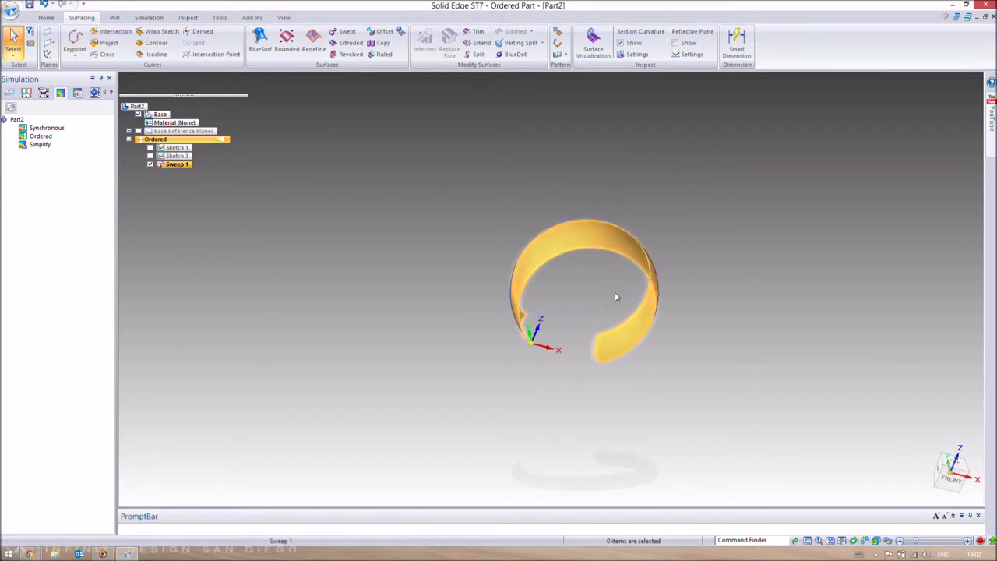
middle_drag(582, 260, 618, 277)
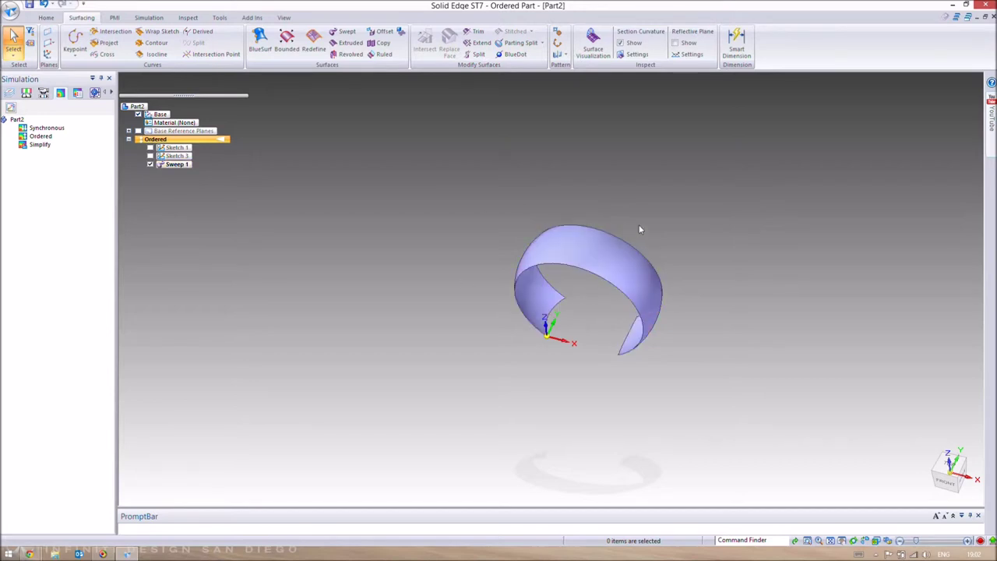
middle_drag(634, 203, 547, 162)
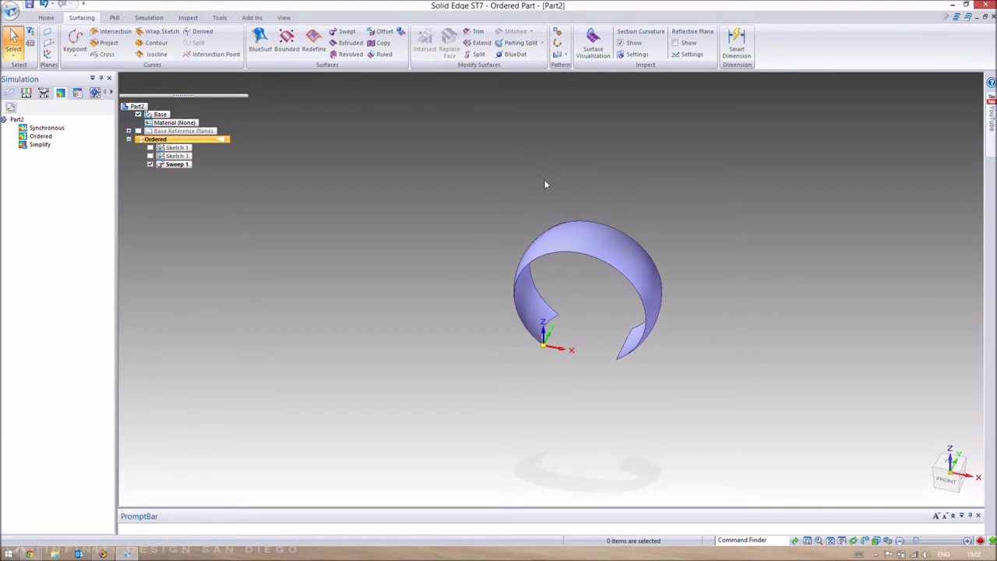
click(46, 17)
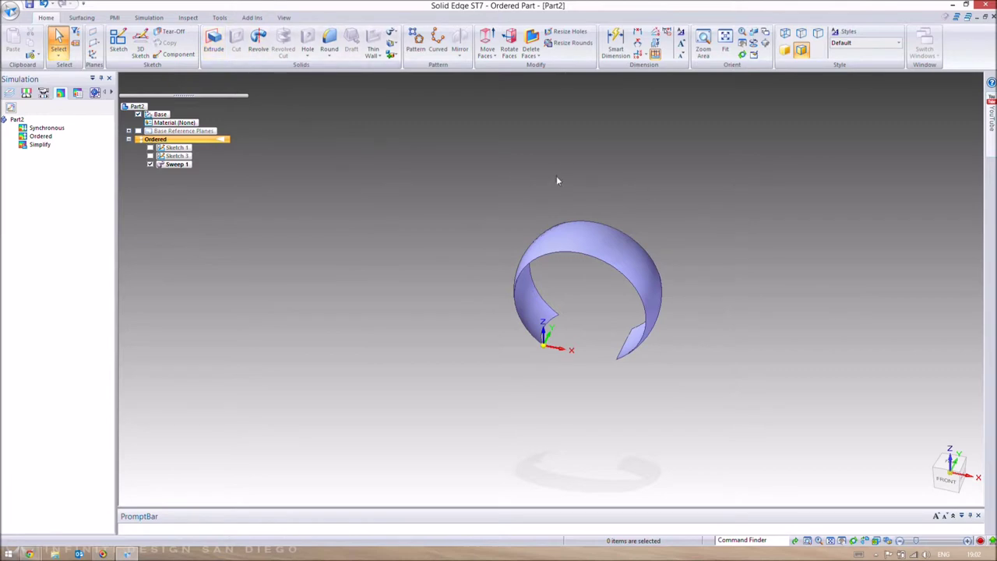
click(394, 33)
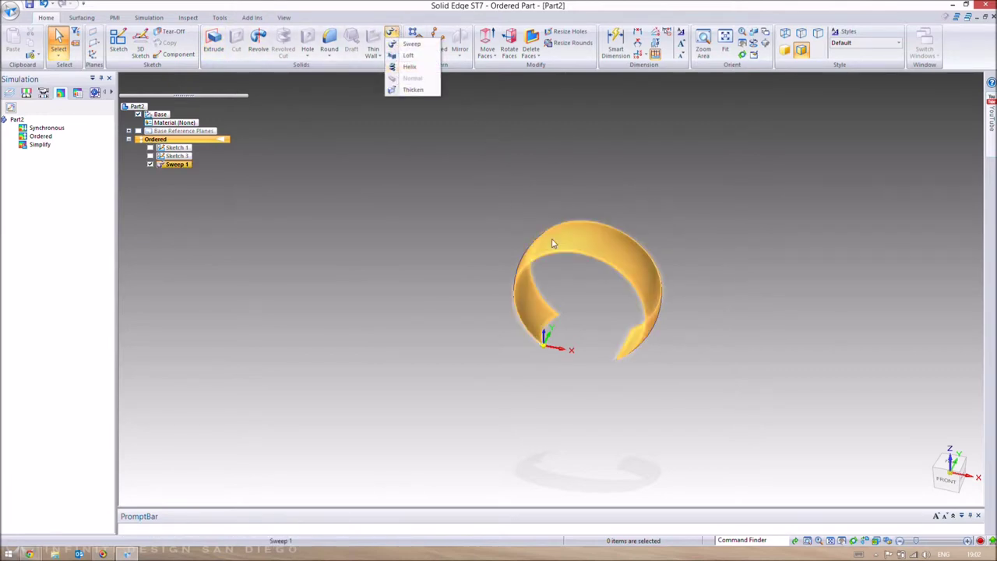
click(670, 316)
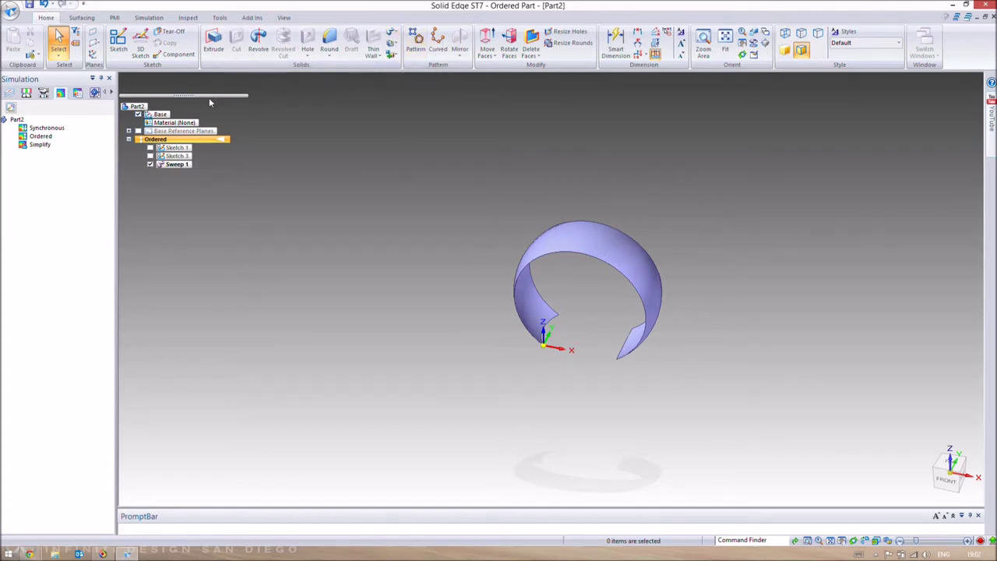
click(82, 17)
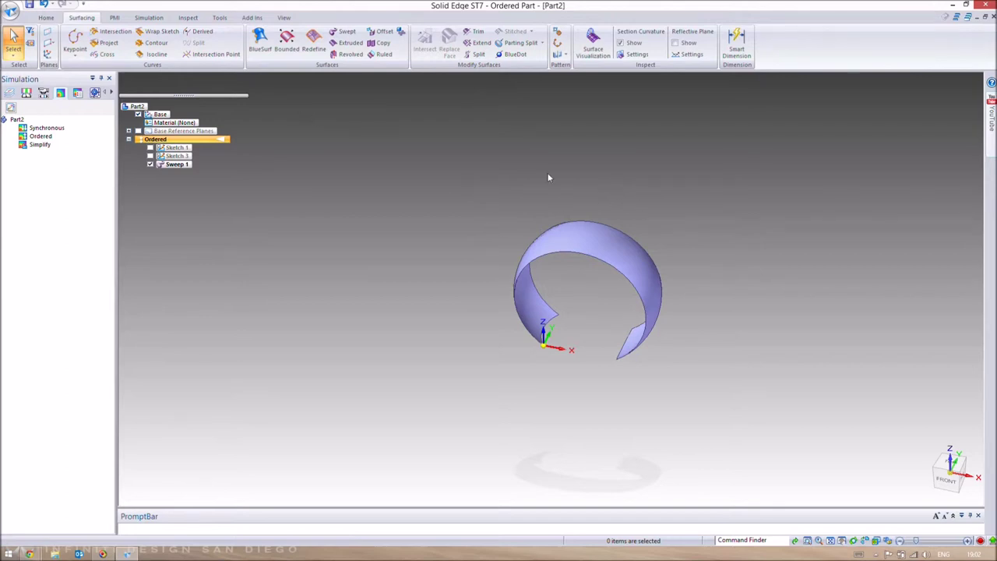
mouse_move(612, 234)
middle_down()
mouse_move(597, 252)
mouse_move(603, 286)
mouse_move(579, 265)
mouse_move(654, 331)
middle_up()
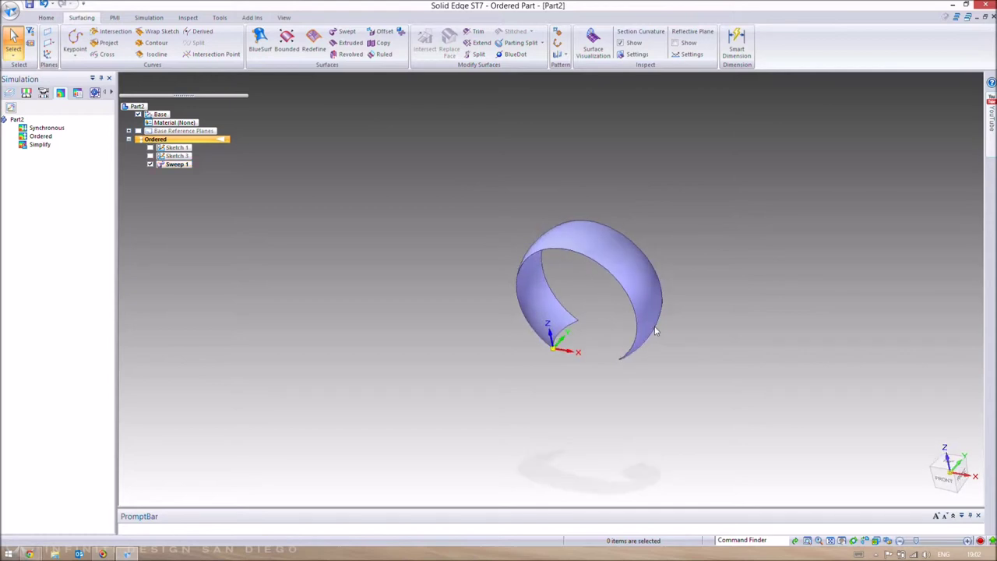
mouse_move(544, 310)
middle_down()
mouse_move(584, 329)
mouse_move(549, 293)
middle_up()
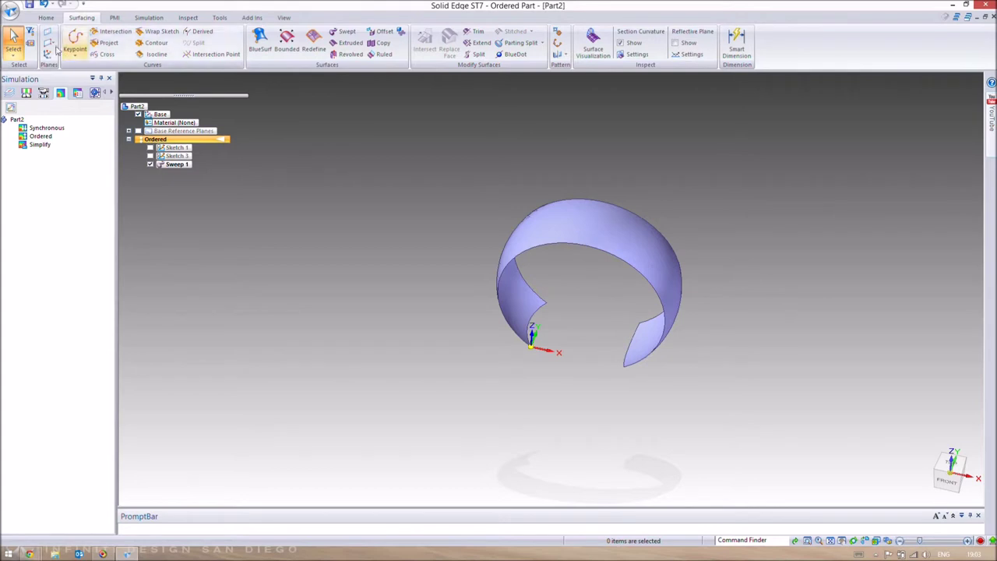
click(46, 17)
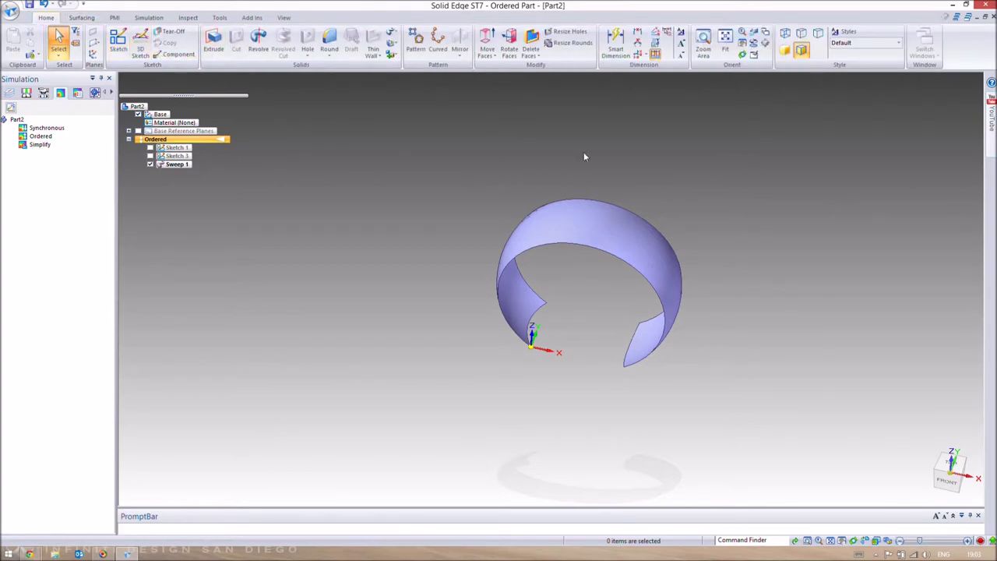
click(81, 17)
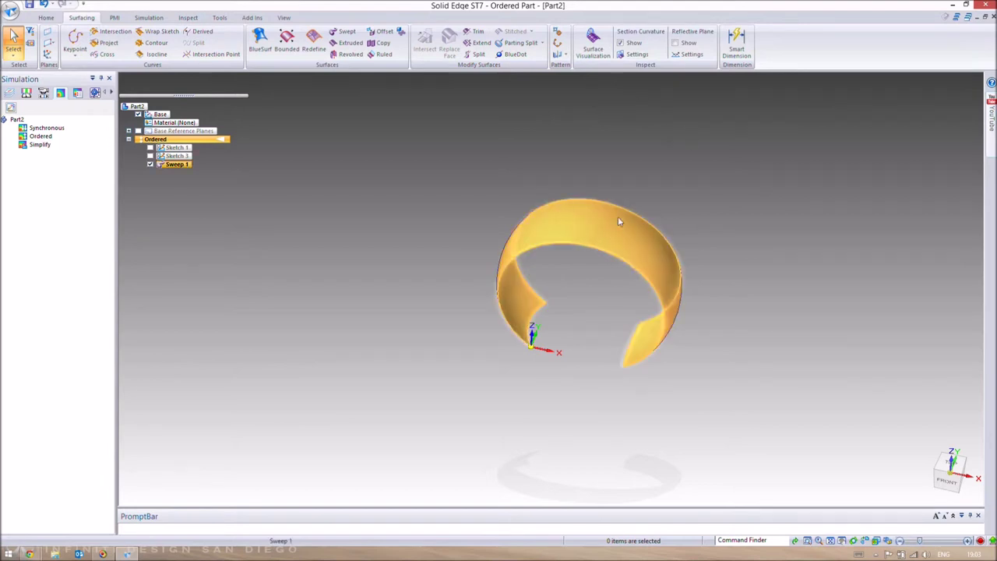
Start a new sketch on a plane parallel to the top (XY) plane, offset upward along Z.
click(46, 17)
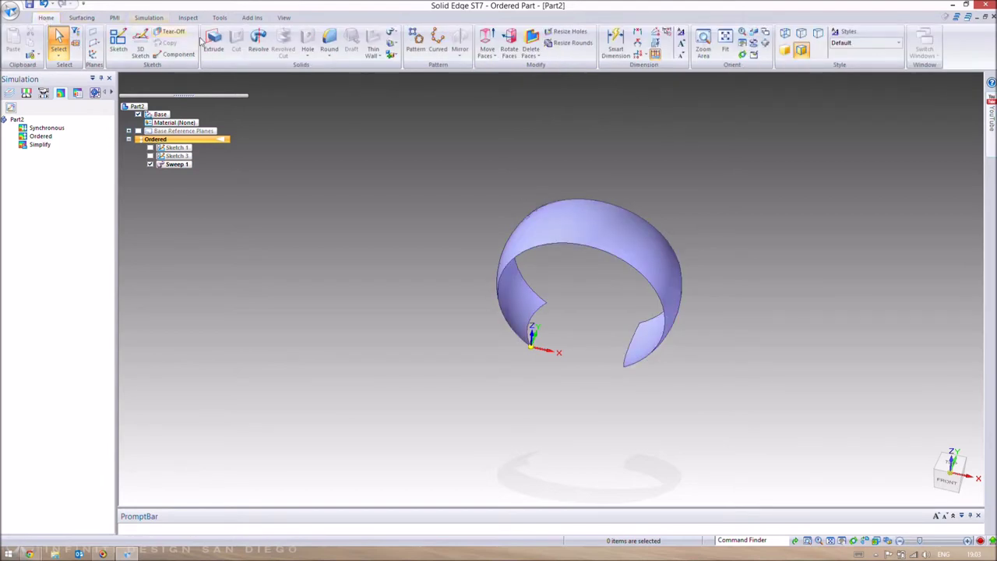
click(118, 43)
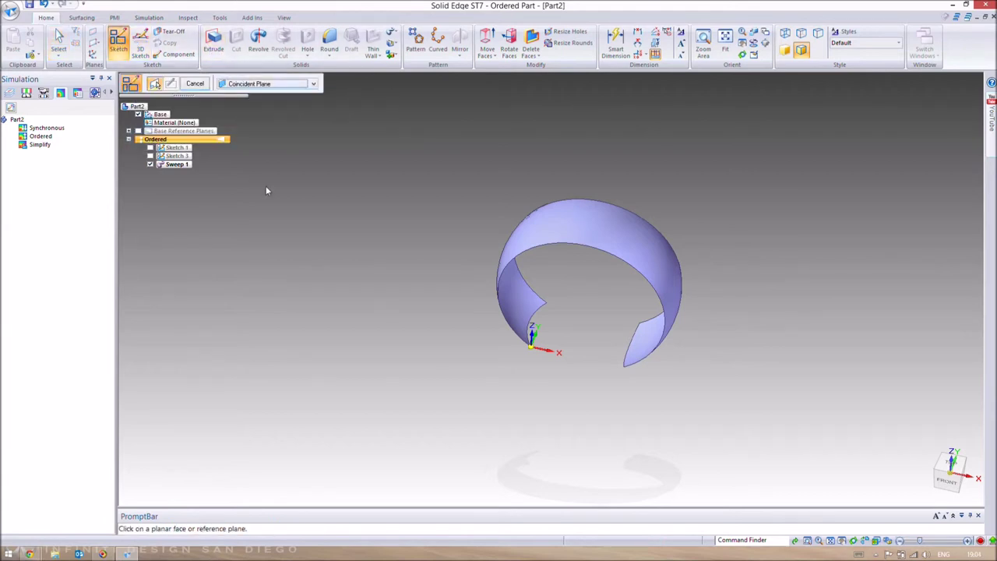
click(274, 86)
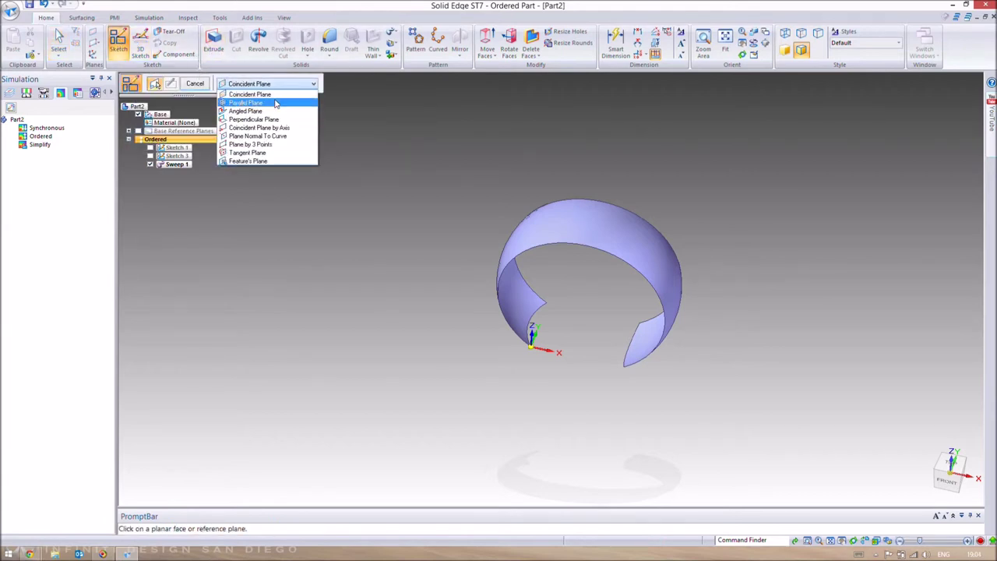
click(277, 99)
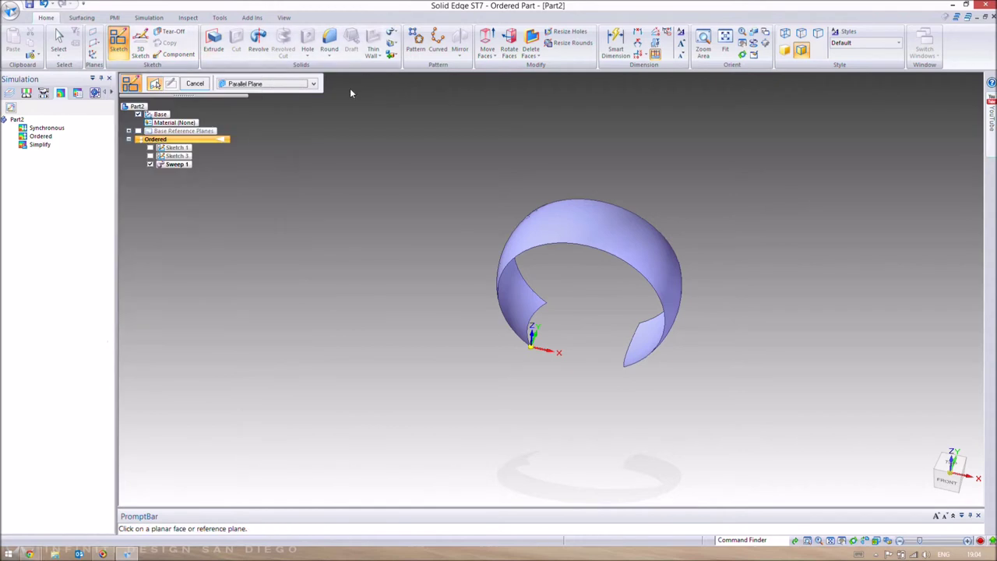
mouse_move(588, 338)
middle_down()
mouse_move(555, 368)
mouse_move(581, 319)
middle_up()
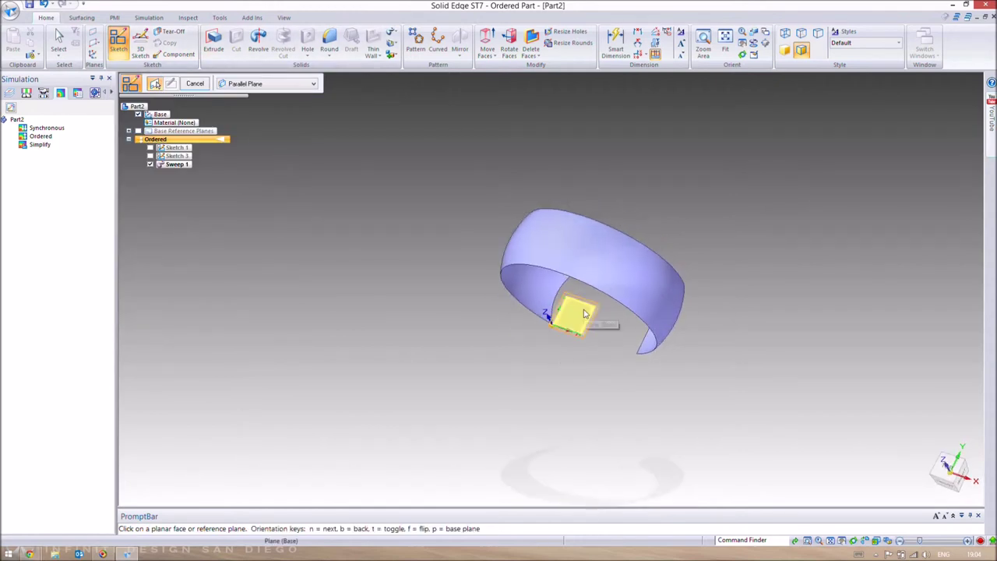
click(577, 320)
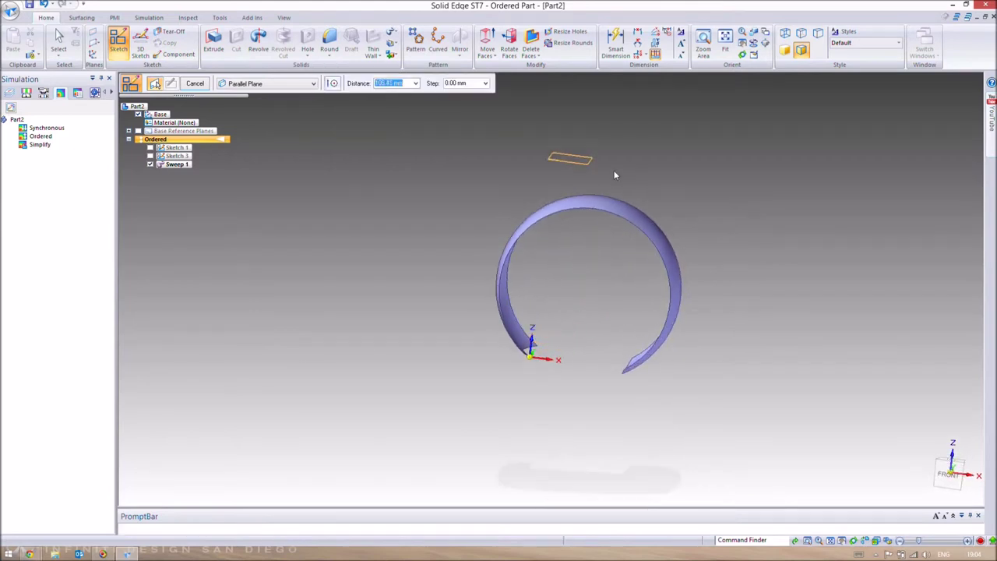
click(527, 267)
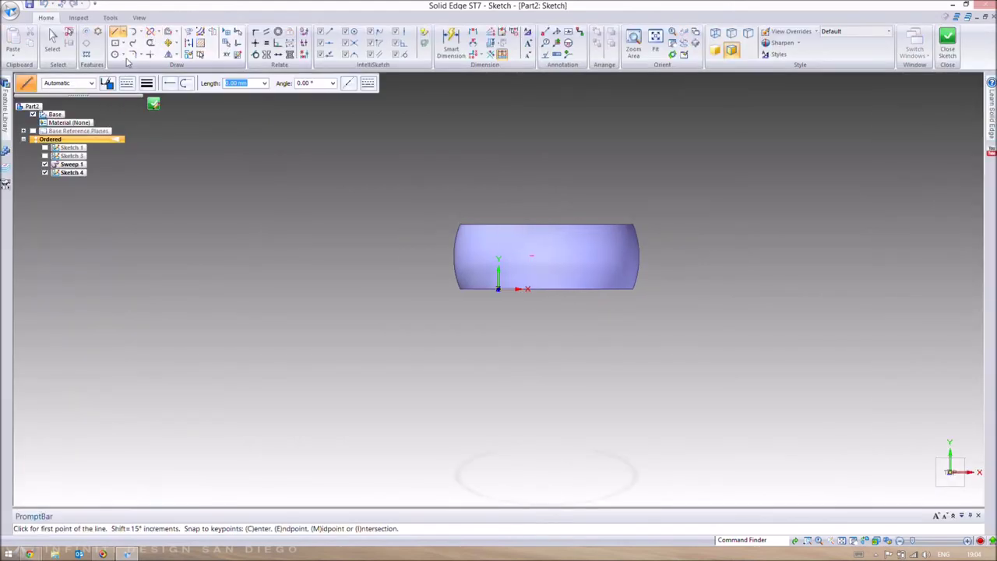
Sketch a tilted ellipse by center point, about 17 mm long, over the middle of the band and finish the sketch.
click(123, 55)
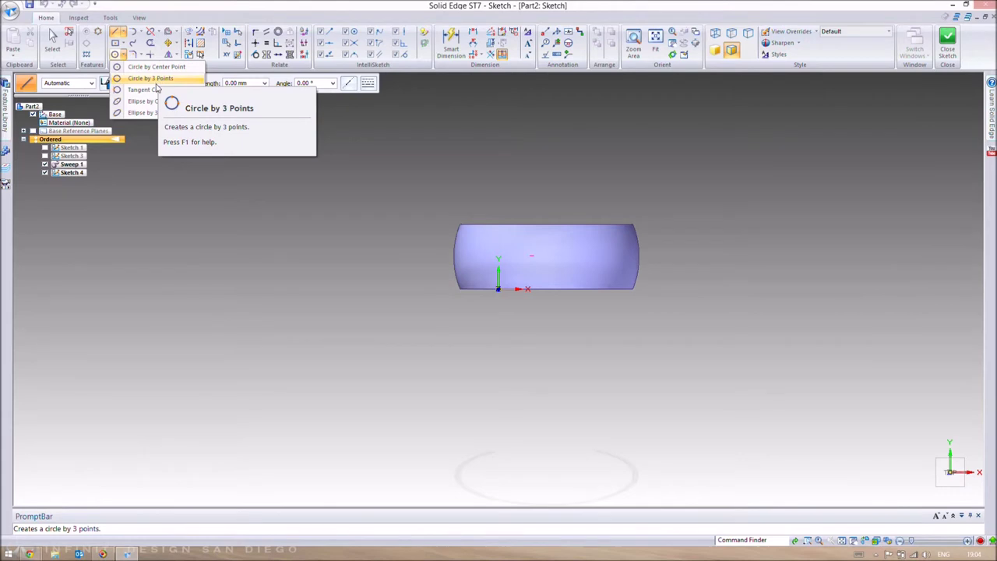
click(155, 102)
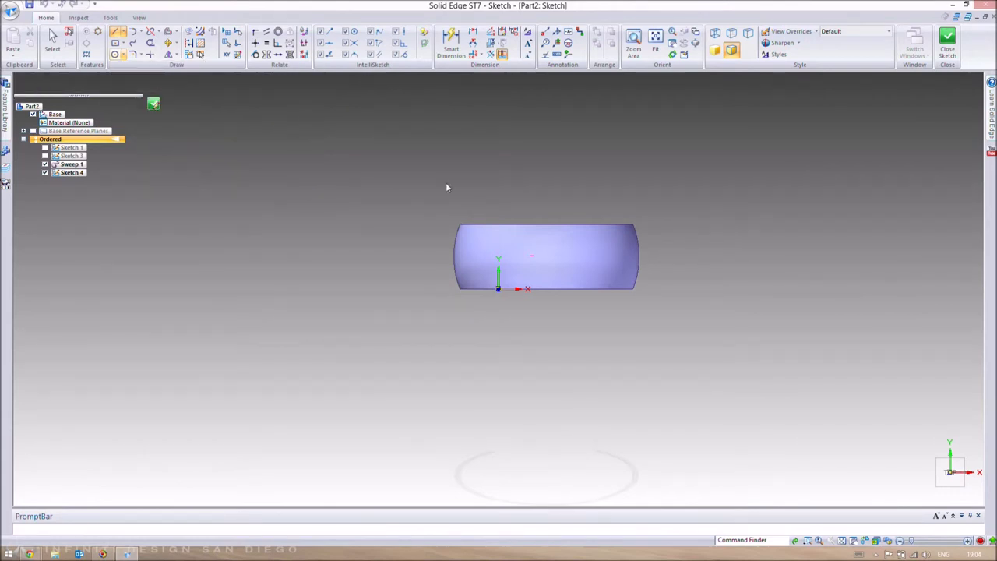
click(548, 258)
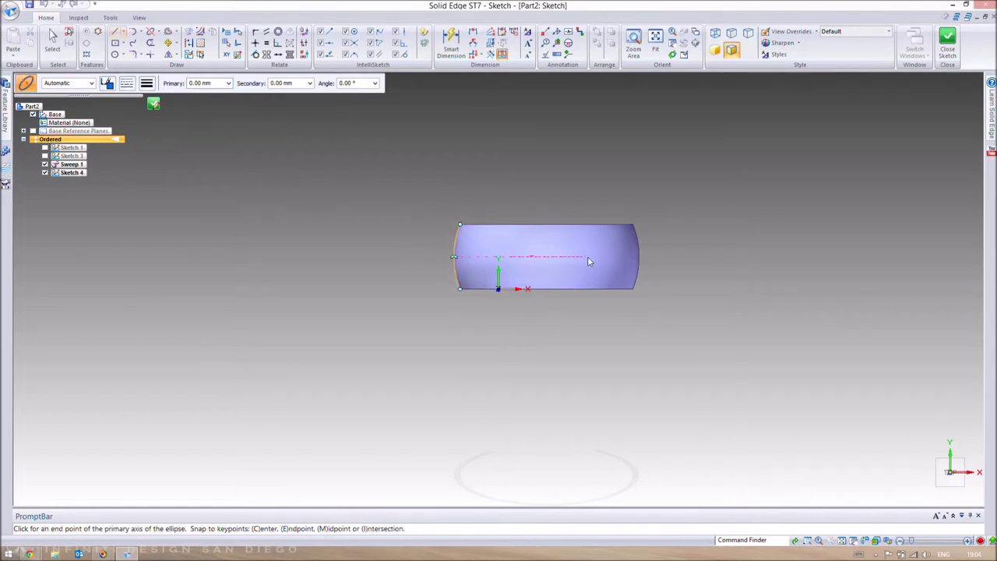
scroll(586, 257, up, 5)
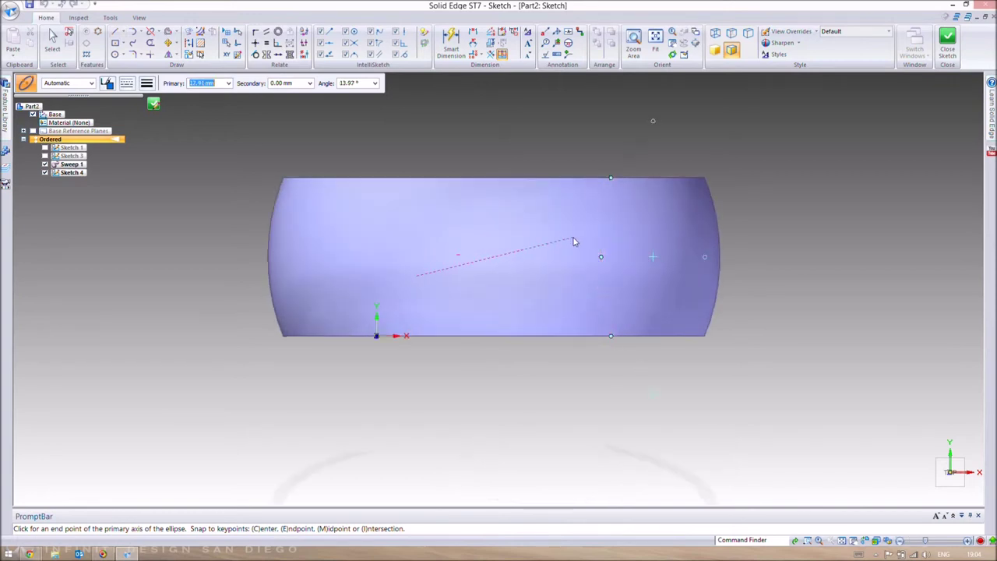
click(574, 237)
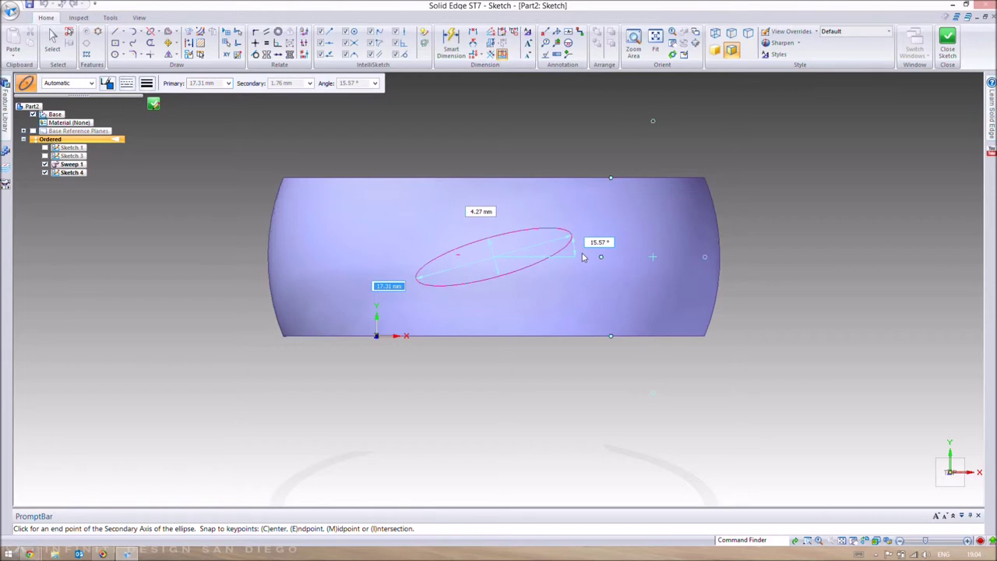
click(583, 261)
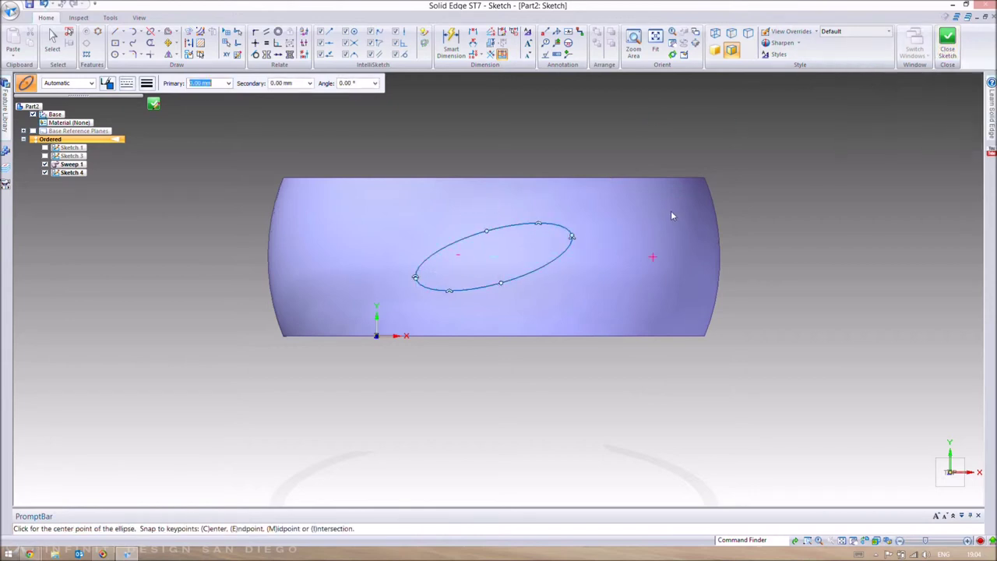
key(ctrl+i)
key(ctrl+f)
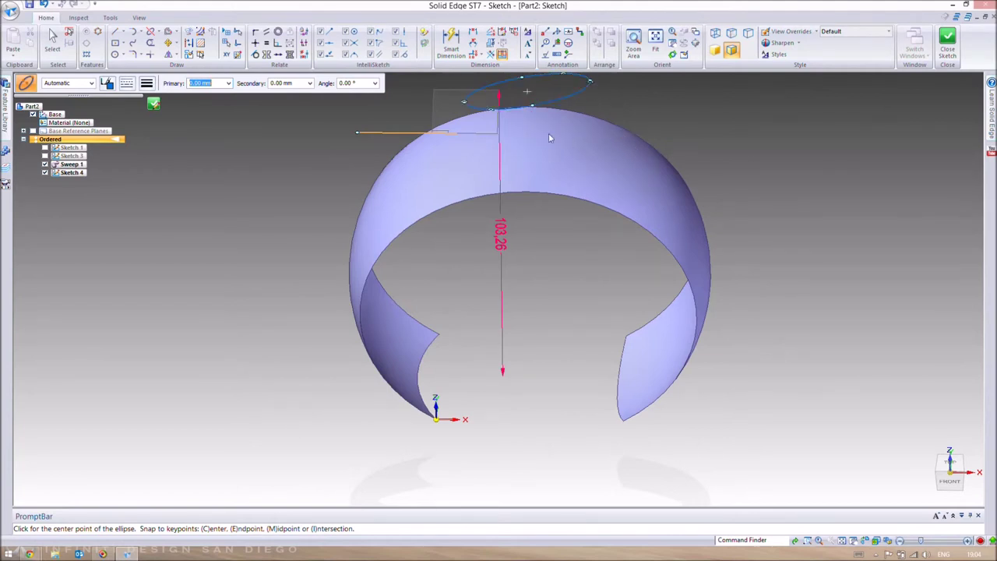
click(946, 51)
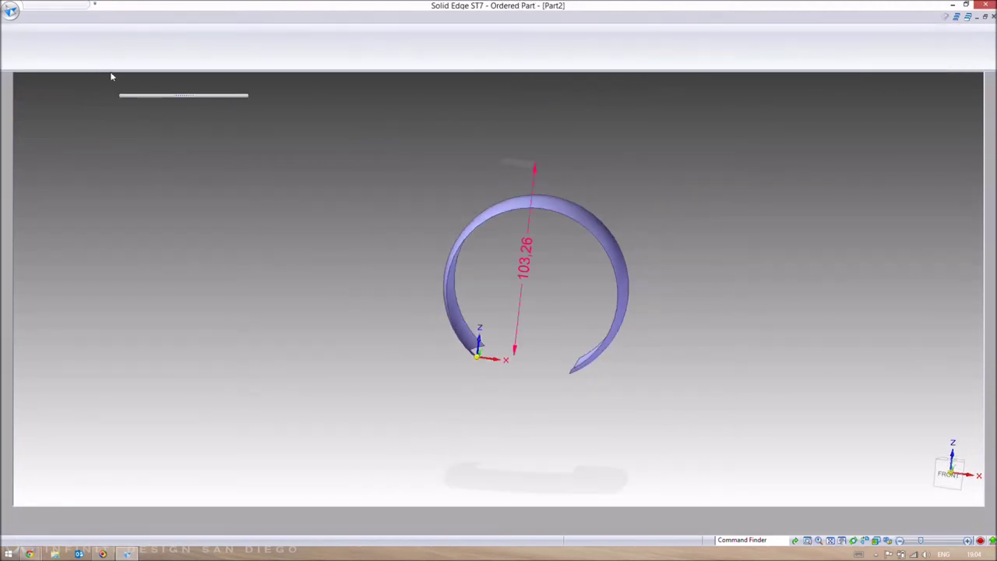
click(193, 83)
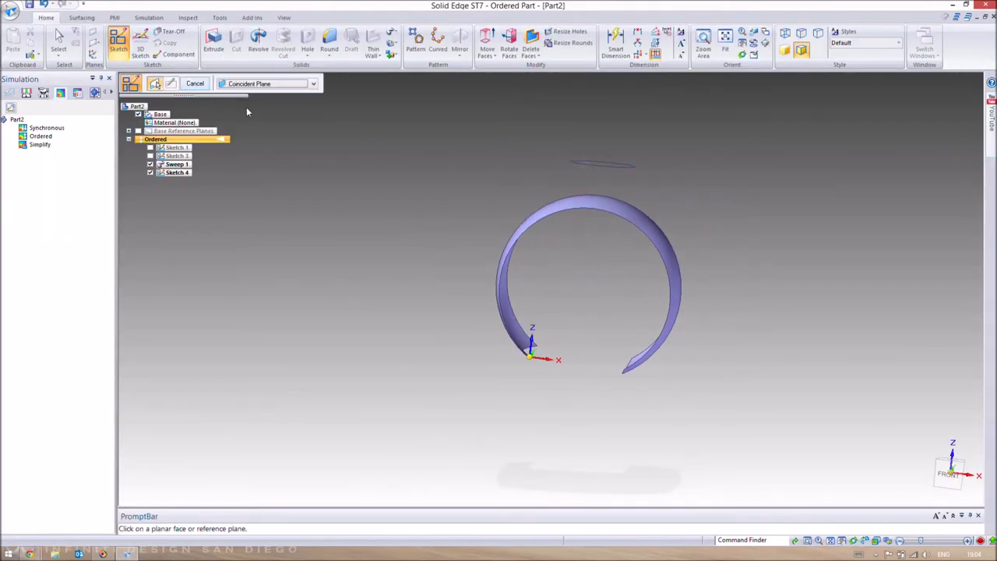
Project the ellipse sketch down onto the top of the swept band as a projected curve.
click(82, 17)
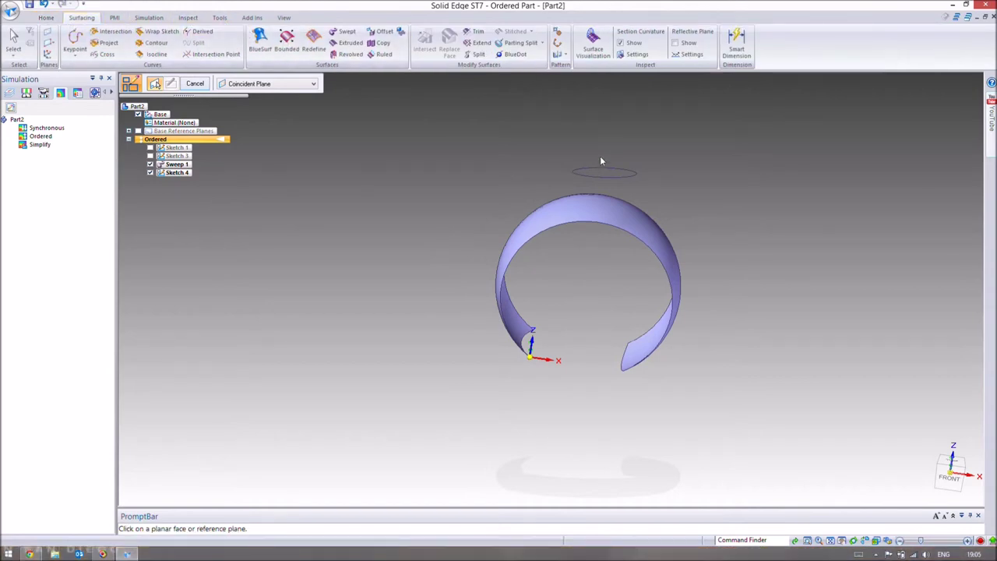
click(96, 44)
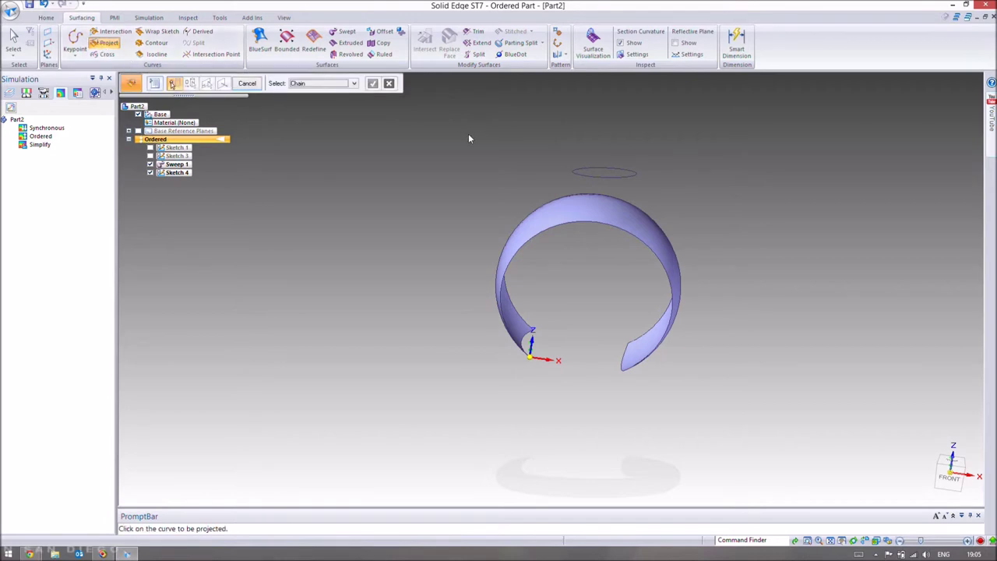
mouse_move(559, 178)
middle_down()
mouse_move(524, 191)
mouse_move(553, 191)
middle_up()
scroll(600, 187, up, 2)
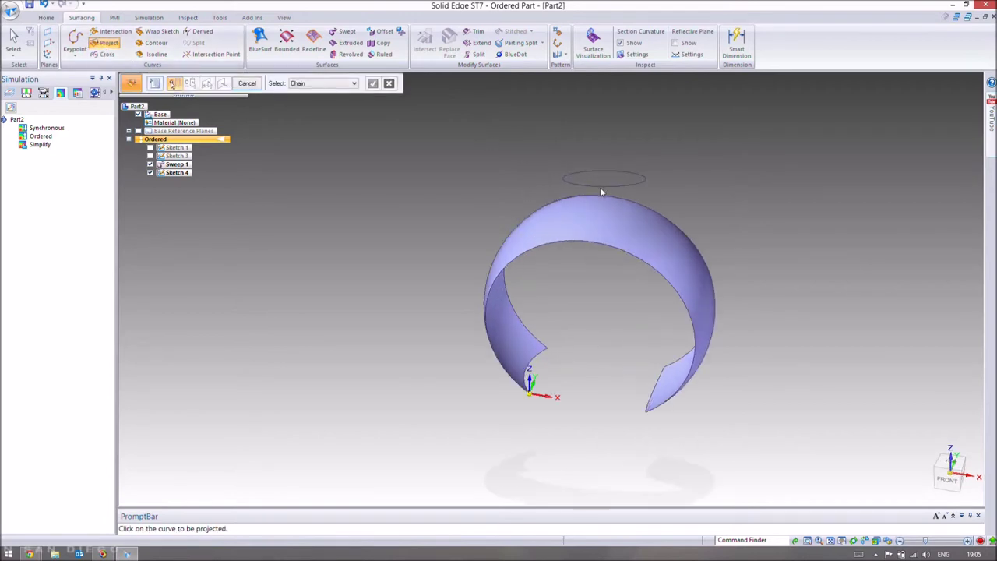
click(600, 184)
click(373, 83)
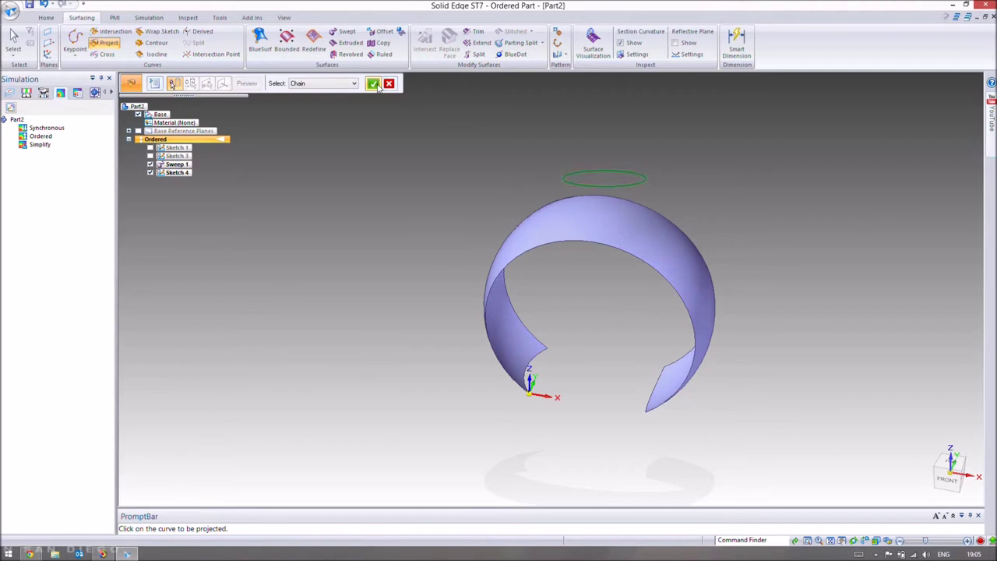
click(639, 252)
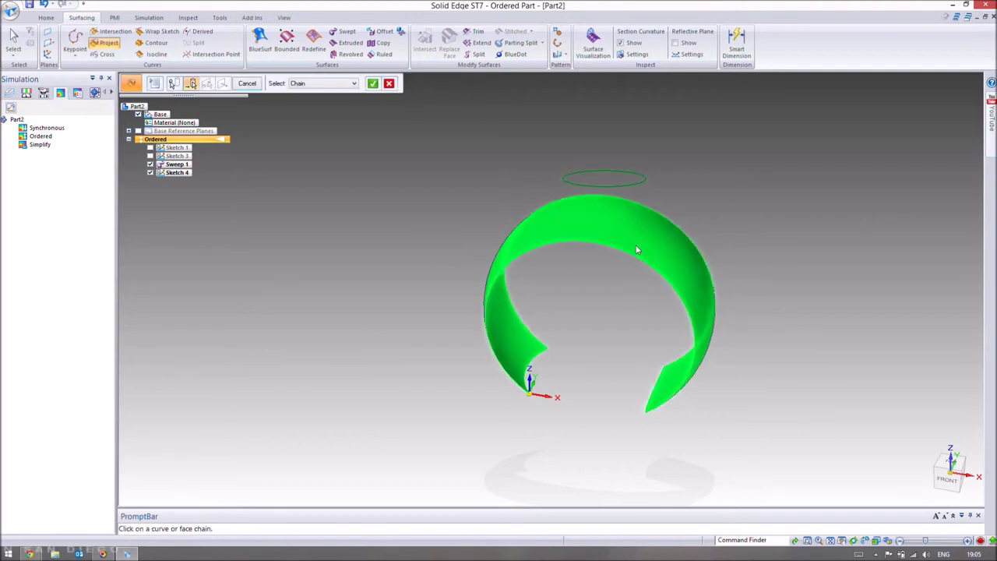
click(373, 83)
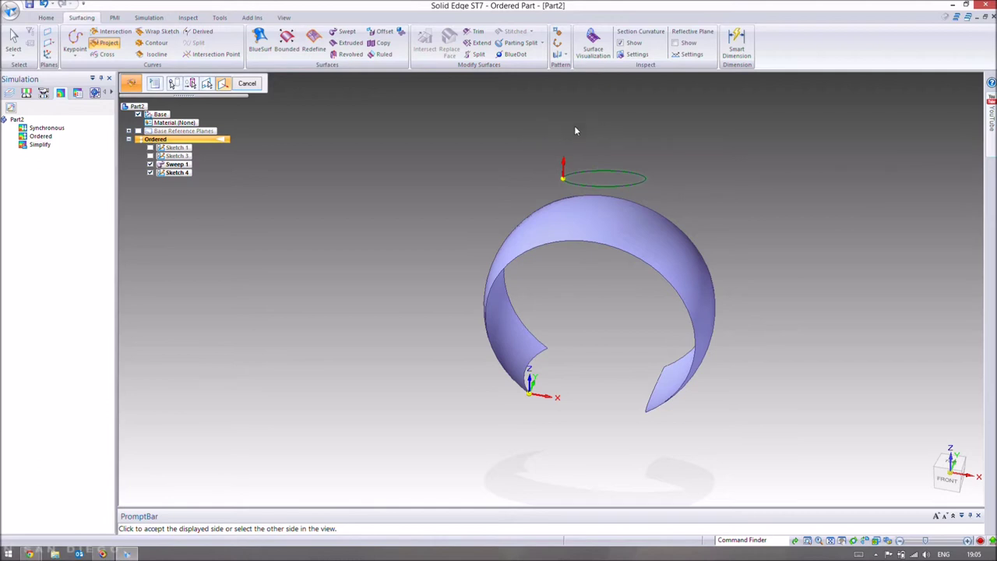
middle_drag(591, 218, 583, 249)
click(617, 226)
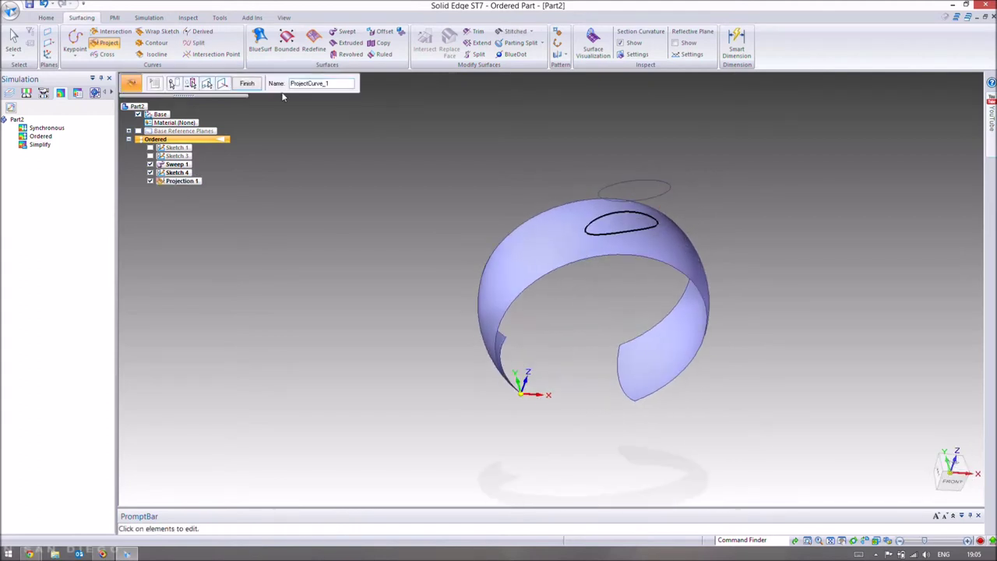
click(248, 84)
Leave the Project command and hide the original ellipse sketch, keeping only the projected curve on the band displayed.
scroll(633, 211, up, 2)
scroll(633, 210, up, 1)
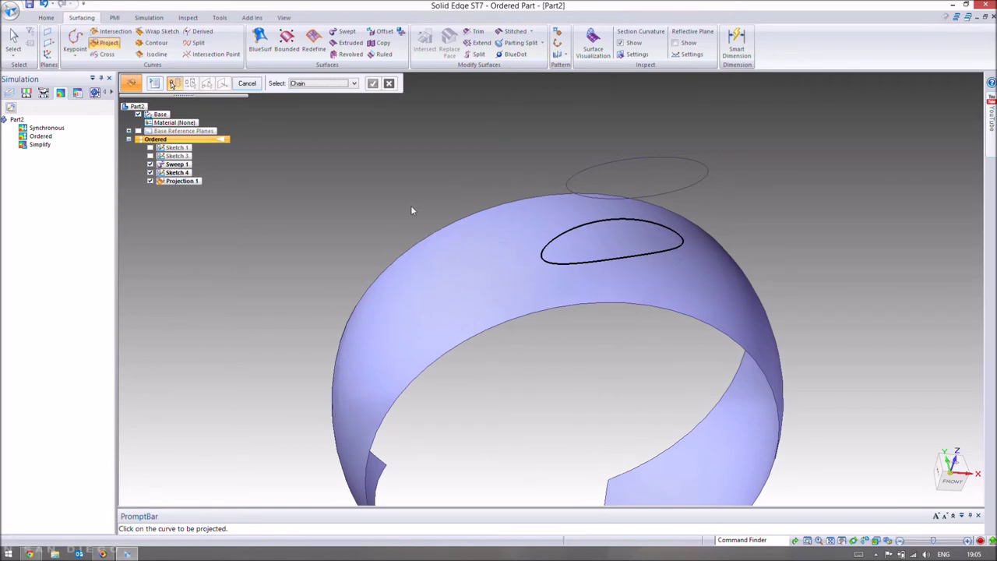
key(Escape)
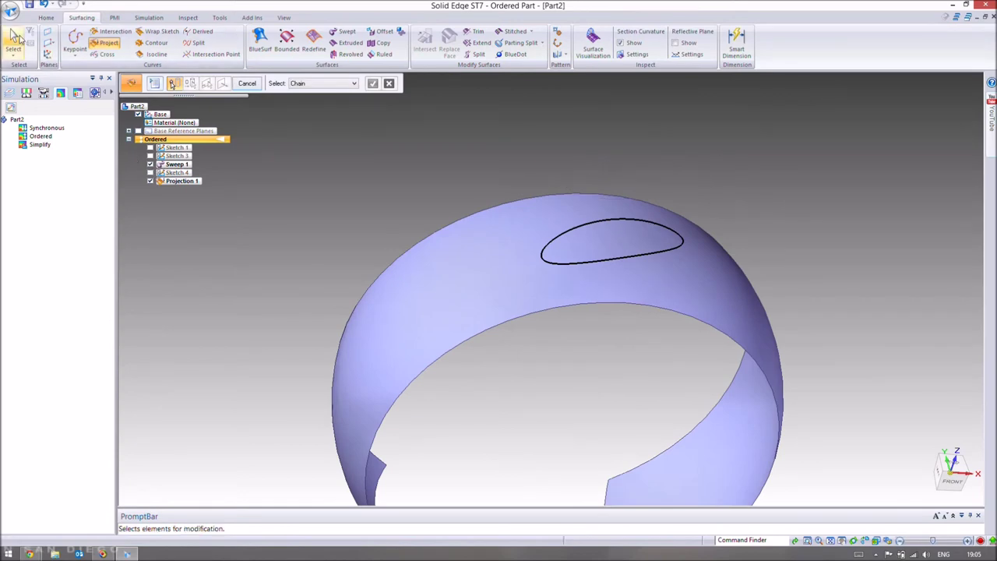
key(ctrl+f)
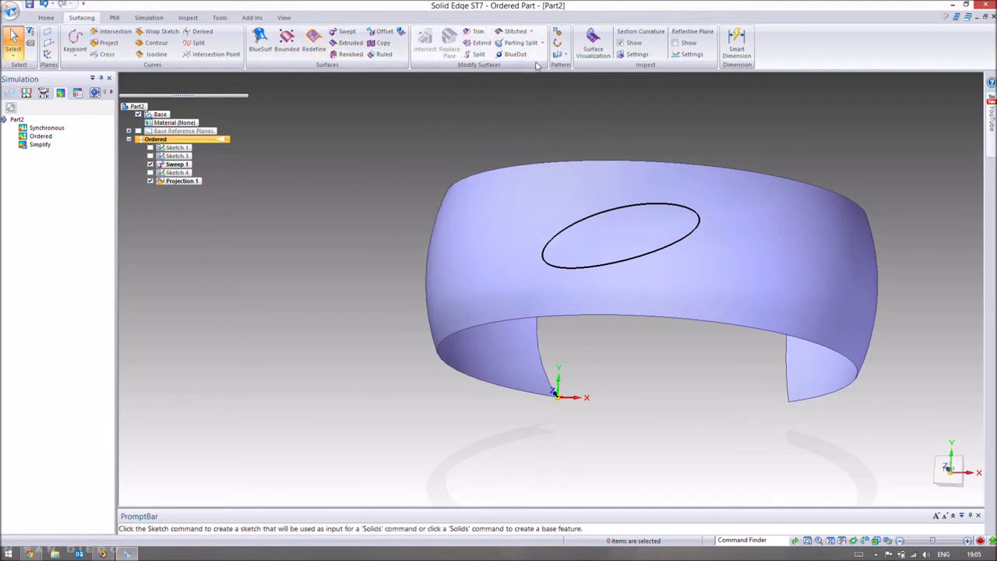
Trim the swept surface body with the projected ellipse curve, removing the region inside it.
click(472, 34)
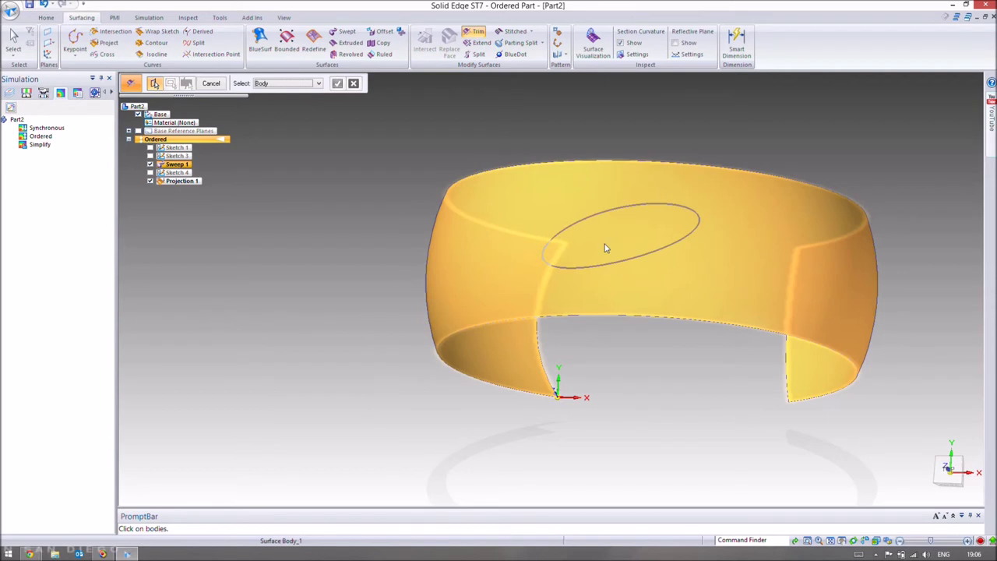
click(608, 246)
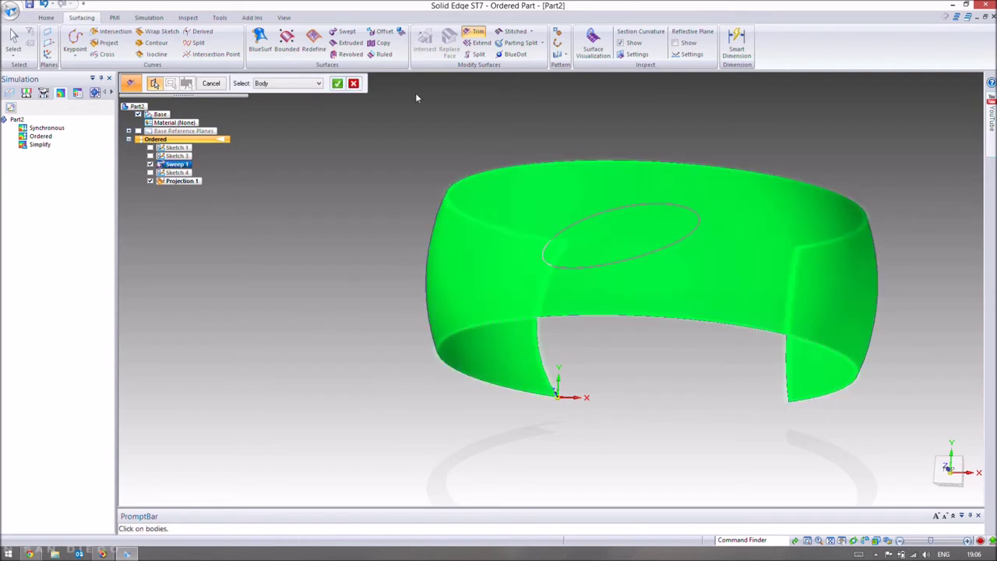
click(338, 84)
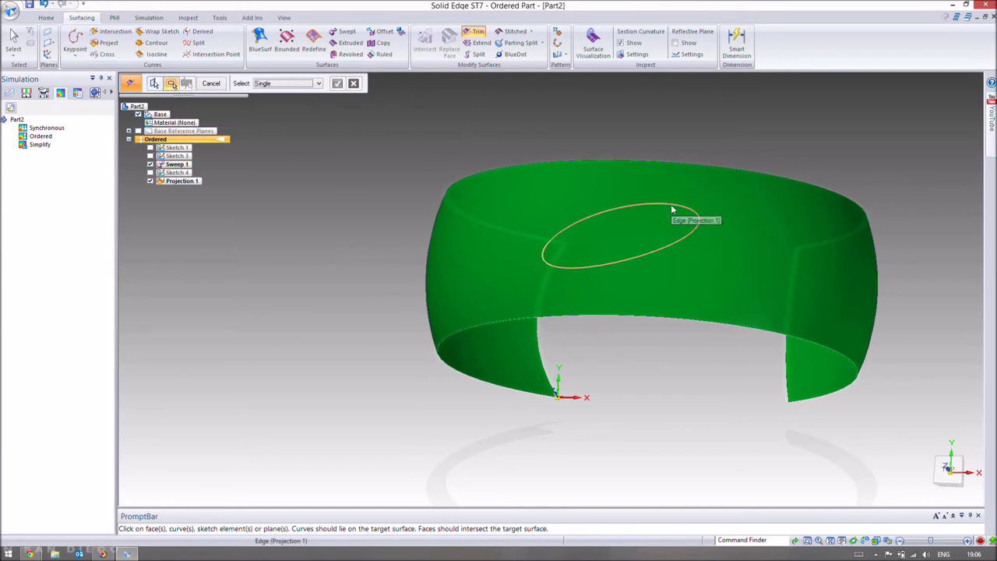
click(615, 215)
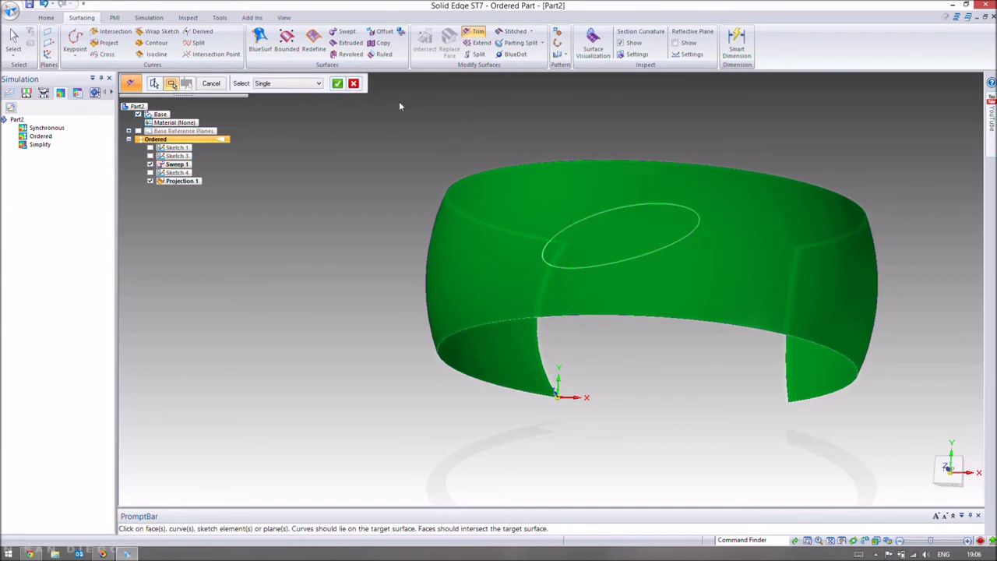
click(339, 83)
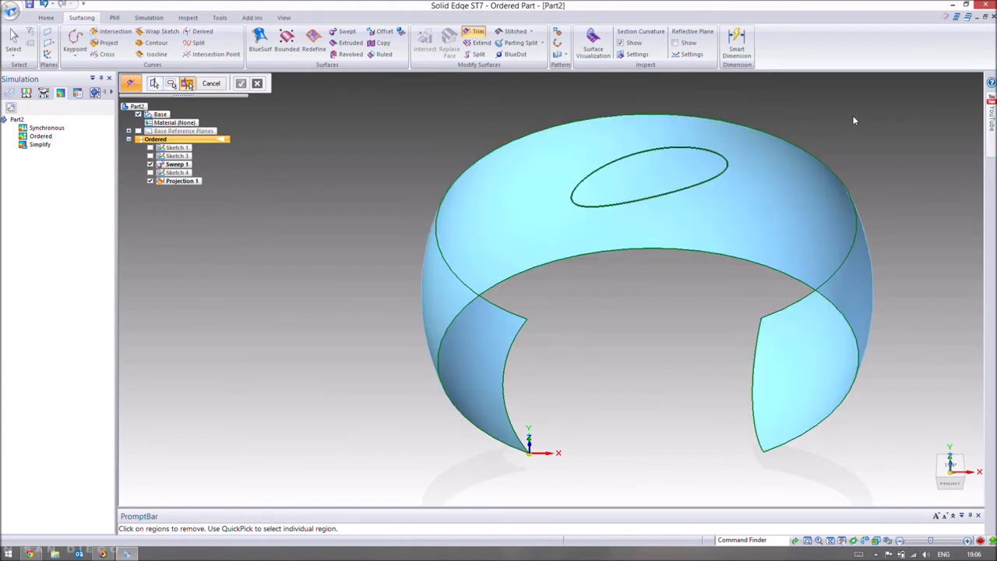
click(662, 172)
click(240, 84)
click(211, 83)
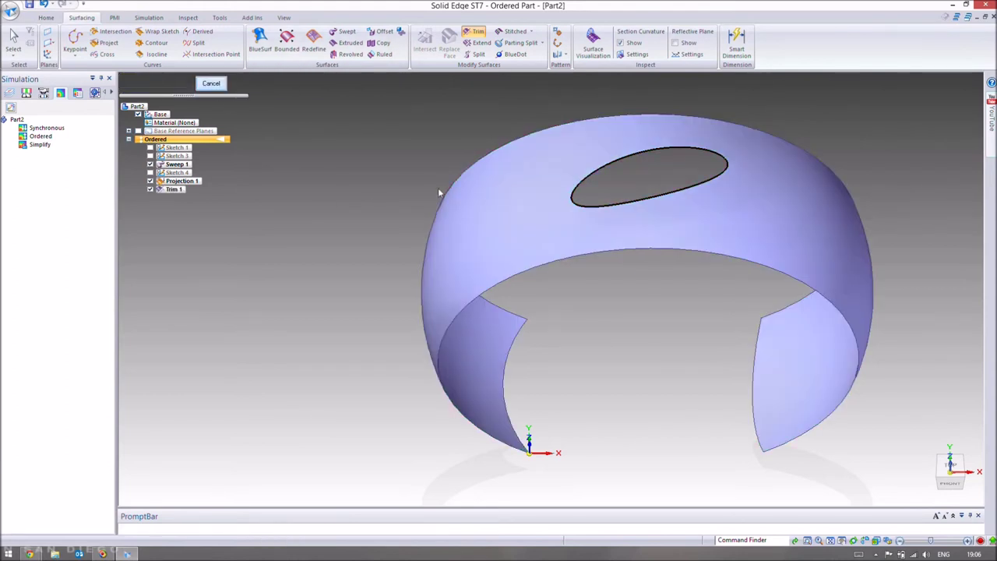
Leave the Trim command and examine the trimmed band and its elliptical opening from several angles.
middle_drag(618, 339, 415, 236)
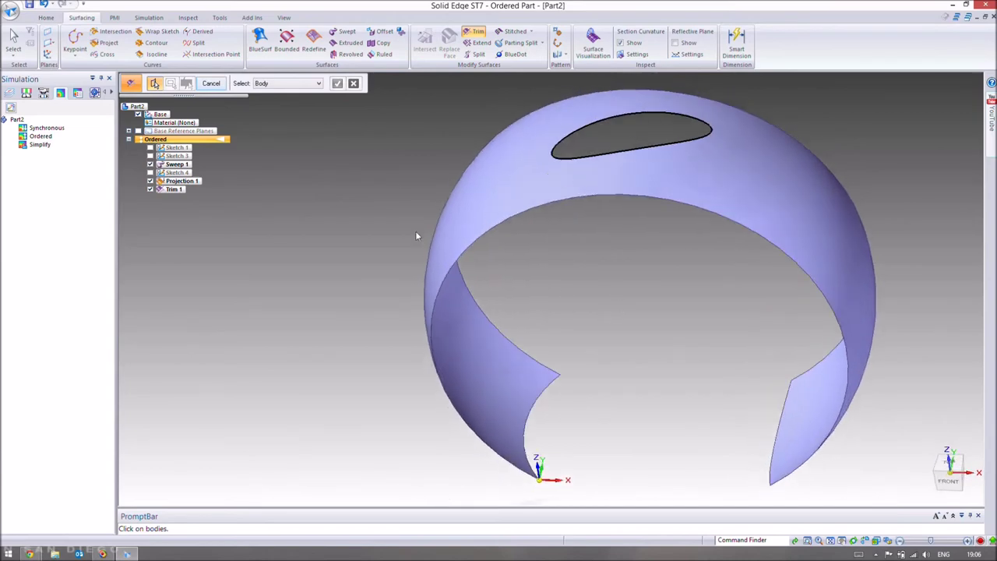
click(13, 41)
middle_drag(670, 246, 869, 215)
mouse_move(839, 213)
middle_down()
mouse_move(674, 205)
mouse_move(668, 227)
mouse_move(694, 278)
mouse_move(663, 297)
mouse_move(616, 289)
middle_up()
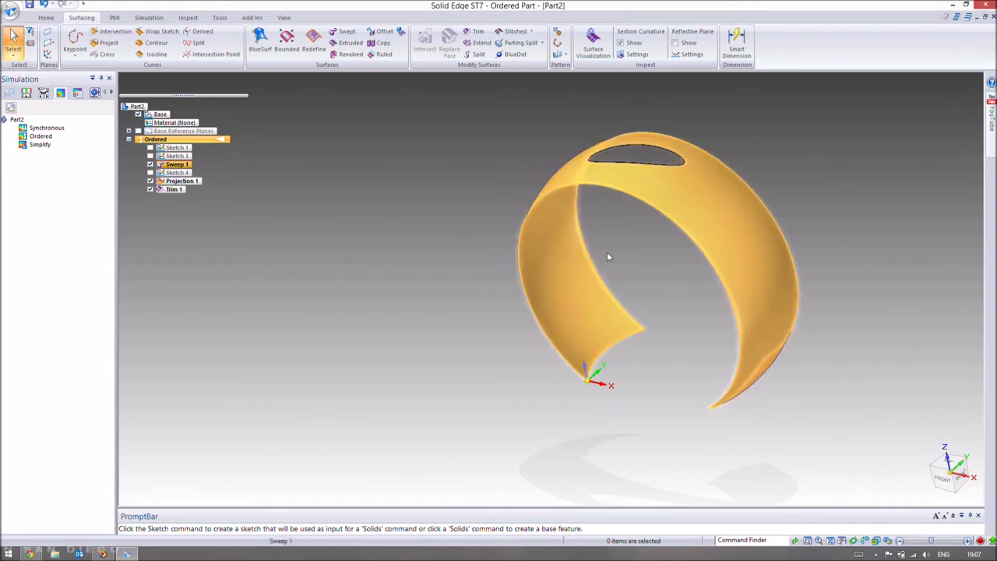
middle_drag(646, 306, 664, 268)
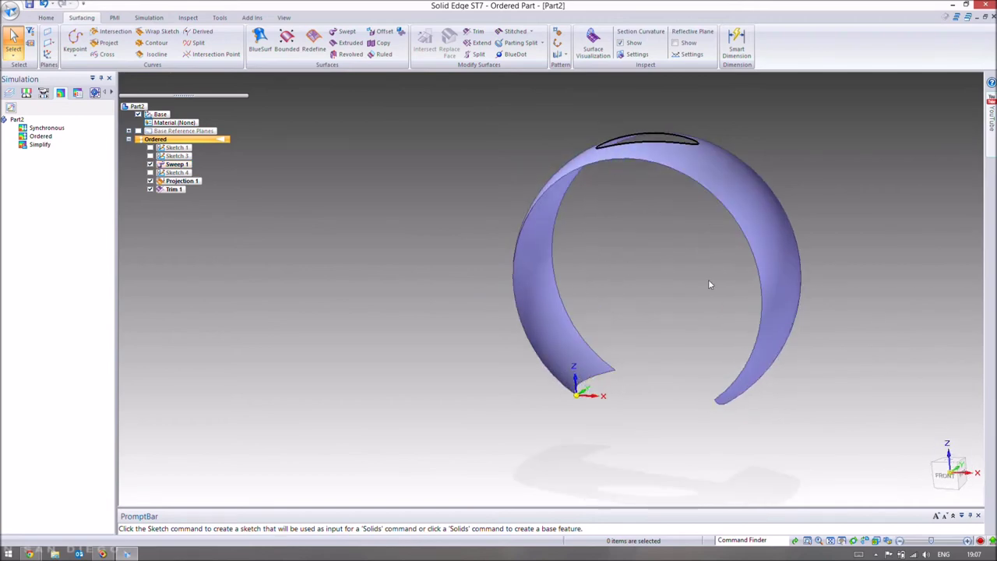
middle_drag(791, 281, 608, 366)
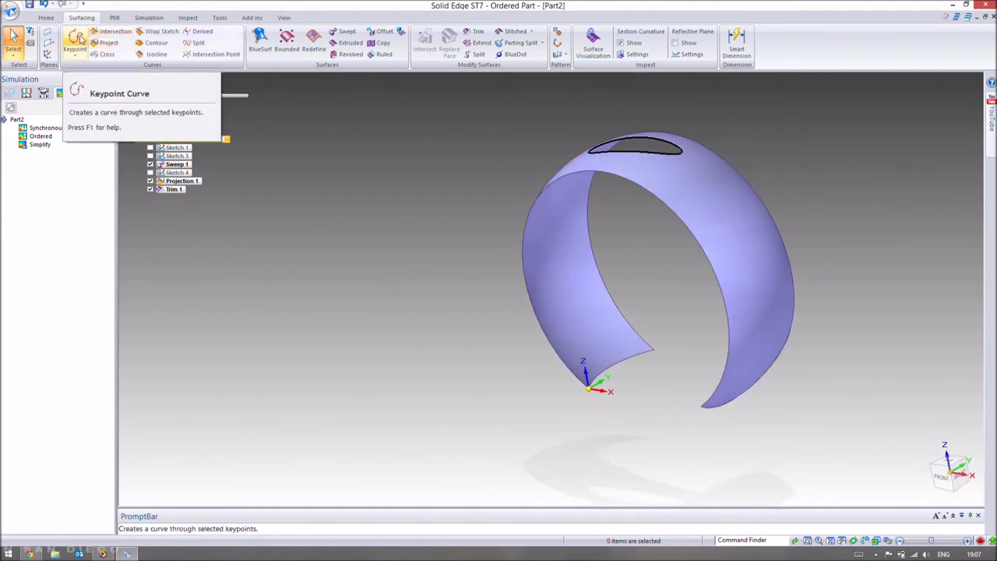
click(46, 17)
click(118, 43)
click(265, 83)
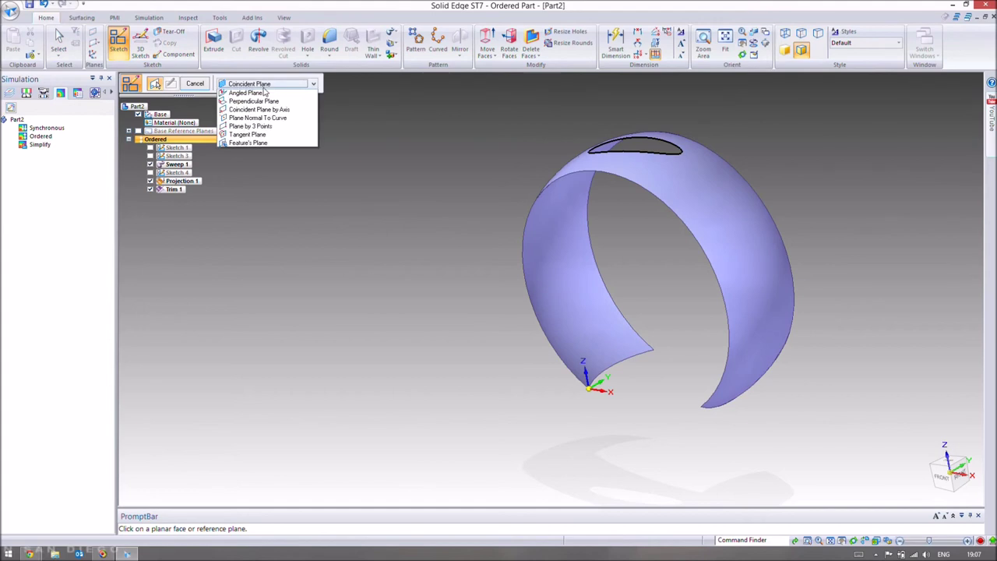
click(257, 101)
middle_drag(613, 352, 734, 350)
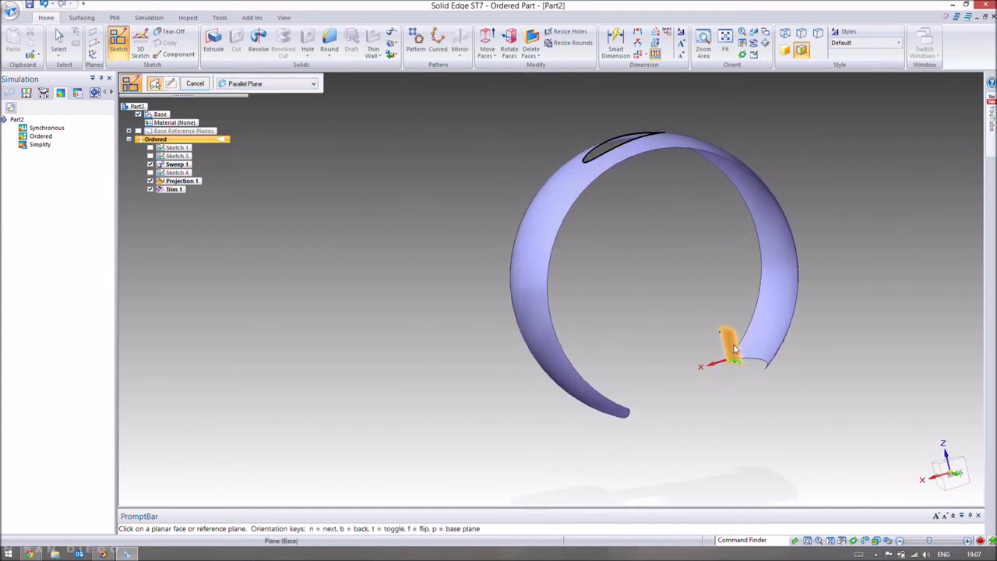
click(728, 348)
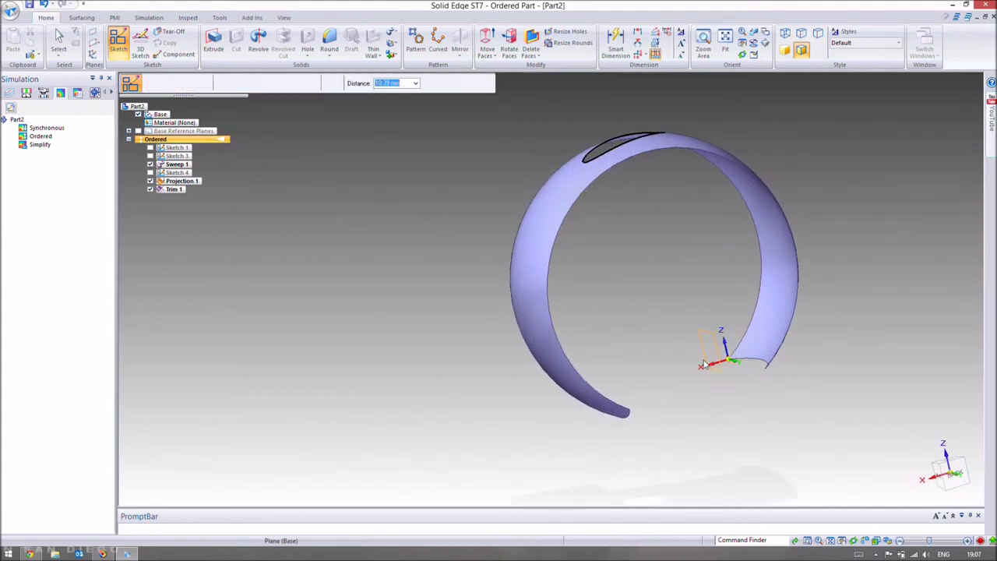
click(655, 151)
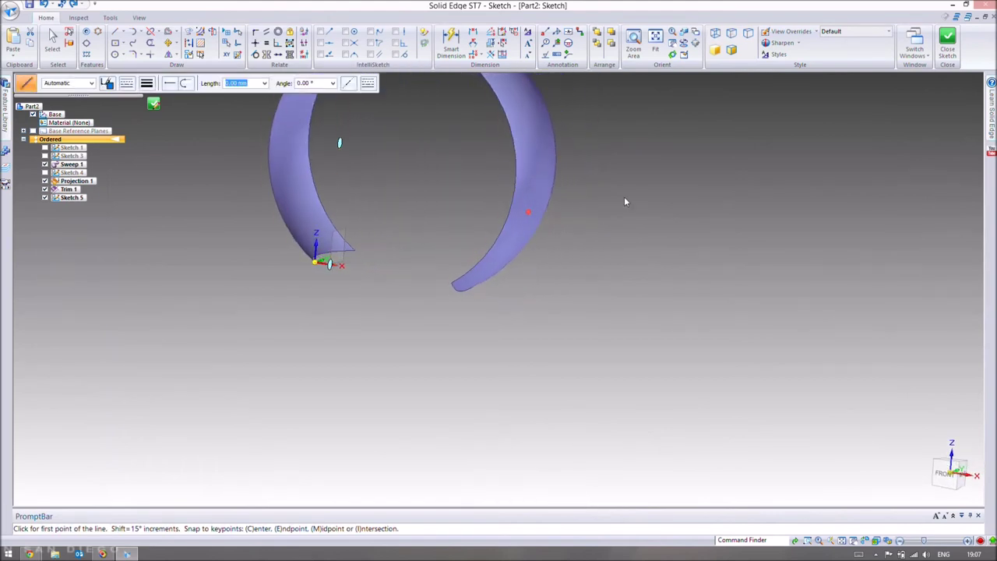
key(Escape)
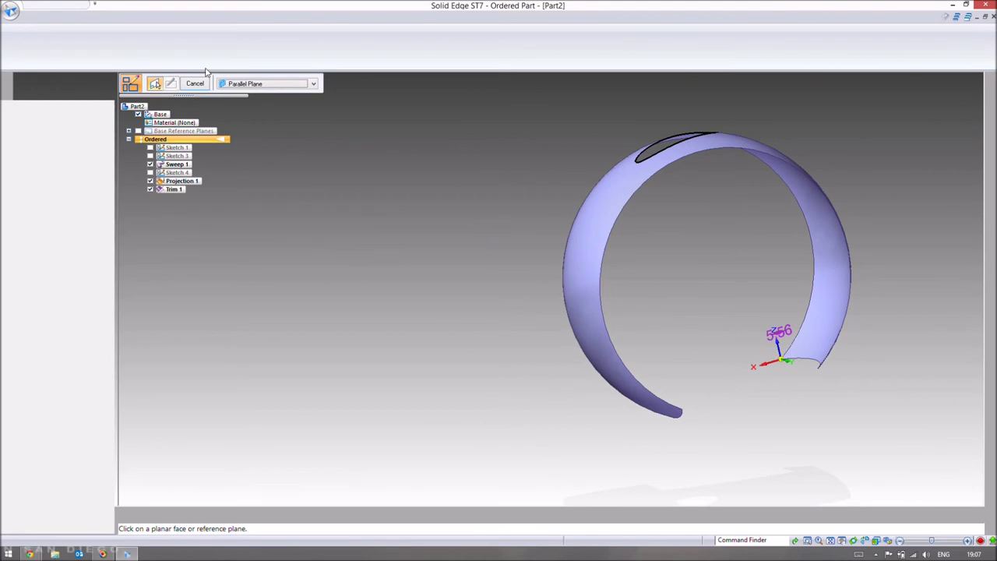
Start a sketch on a plane parallel to the YZ reference plane, positioned through the middle of the band's top edge.
click(242, 84)
click(243, 104)
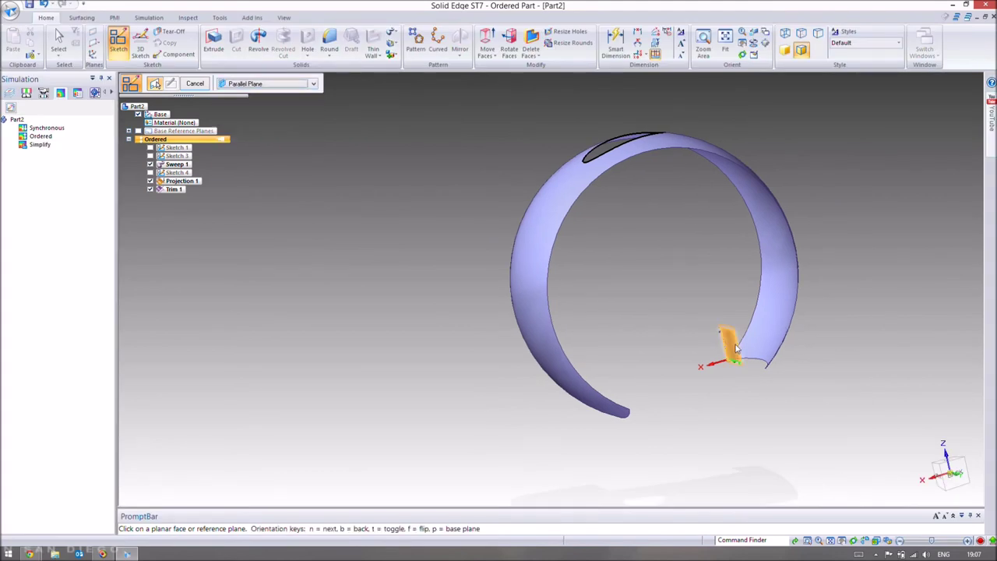
click(727, 310)
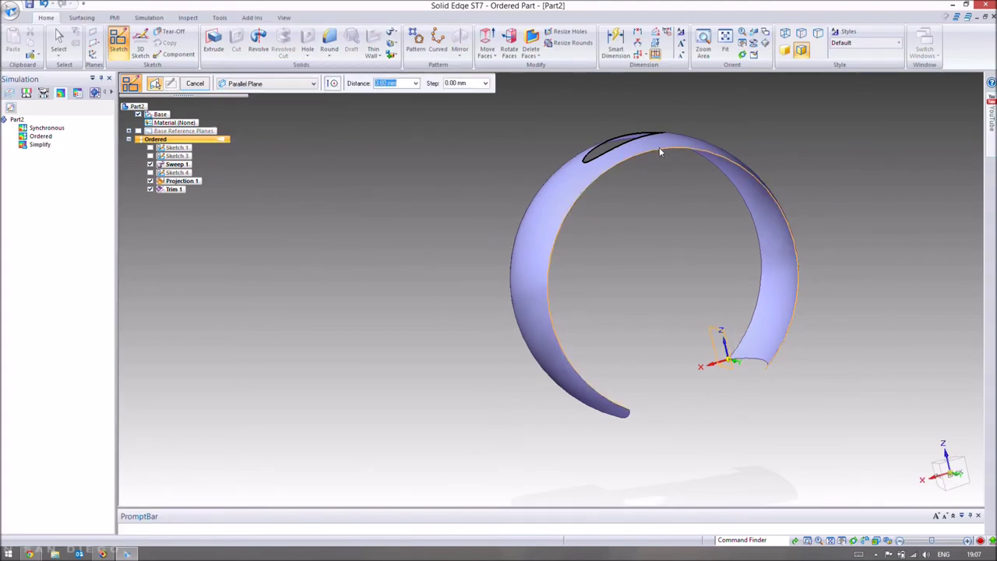
click(668, 154)
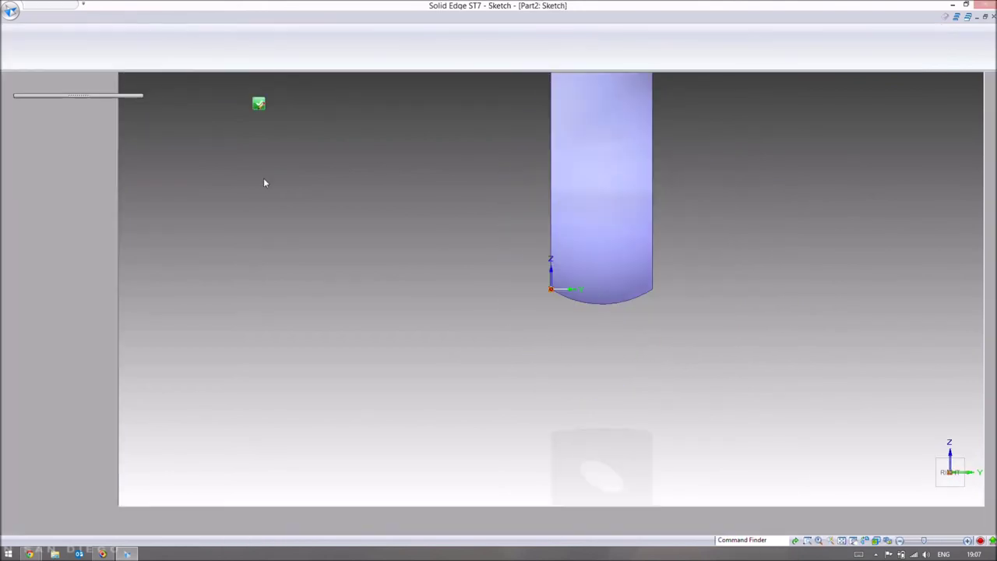
Sketch an upright ellipse by center point in the middle of the band's side view and close the sketch.
click(123, 55)
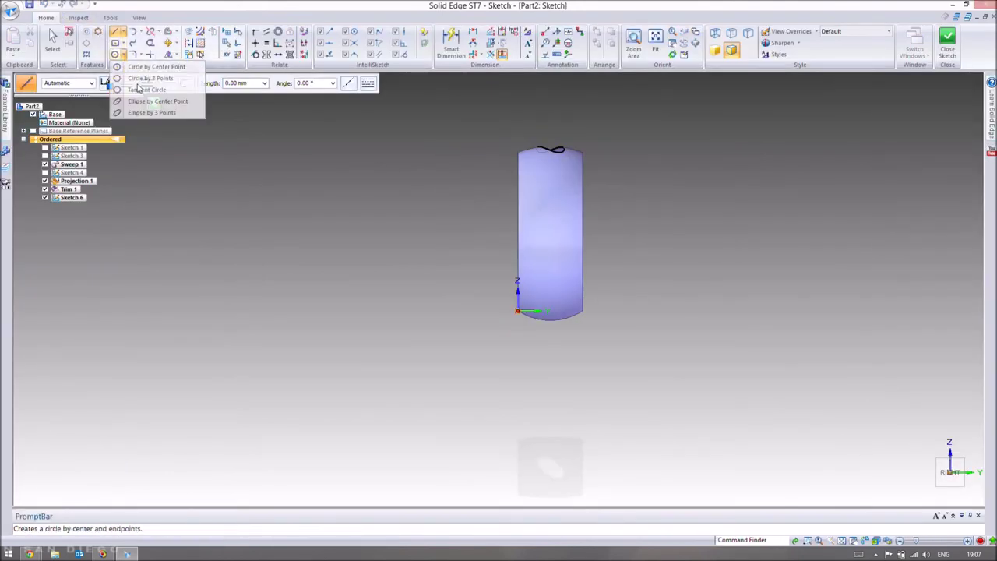
click(140, 104)
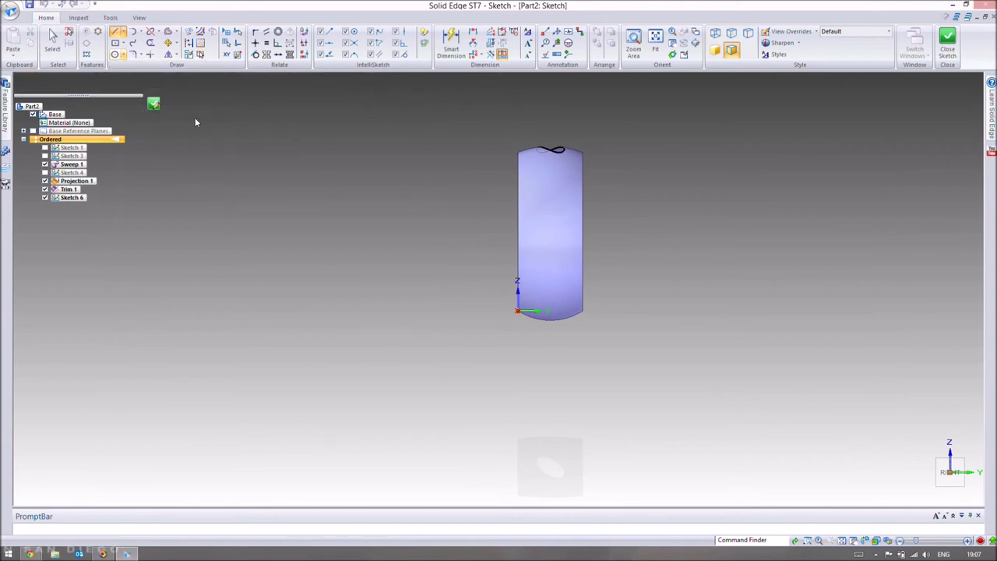
click(549, 232)
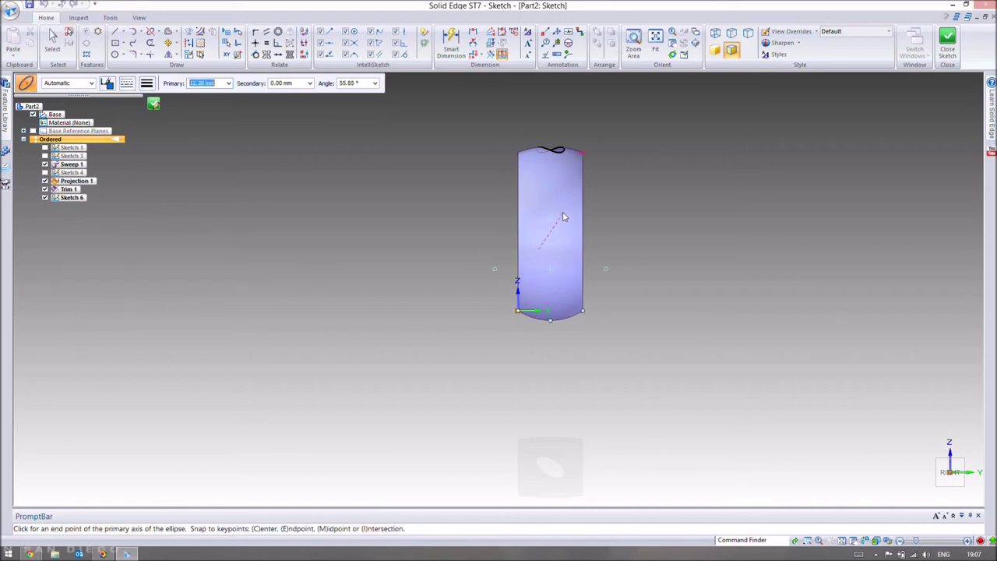
click(562, 217)
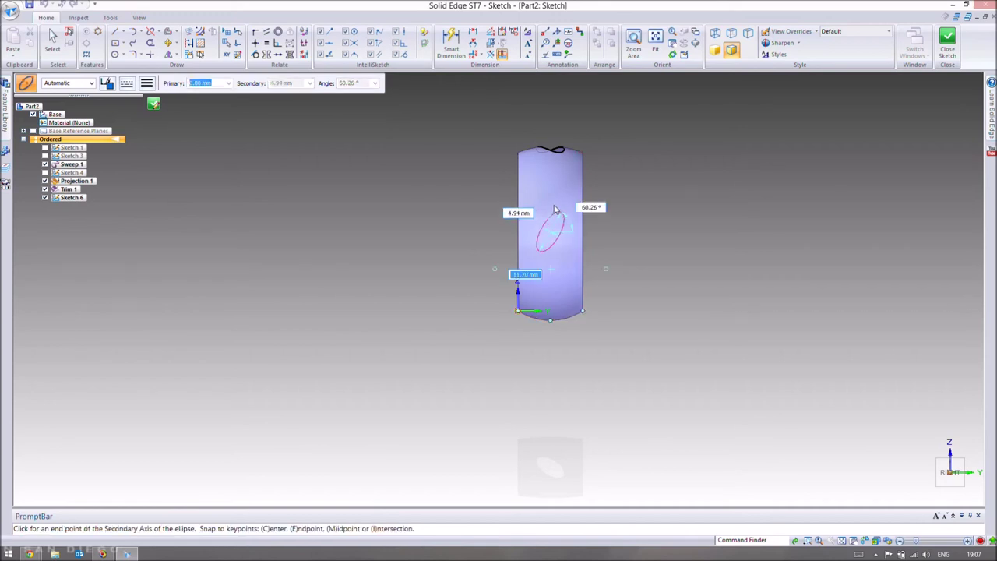
key(Escape)
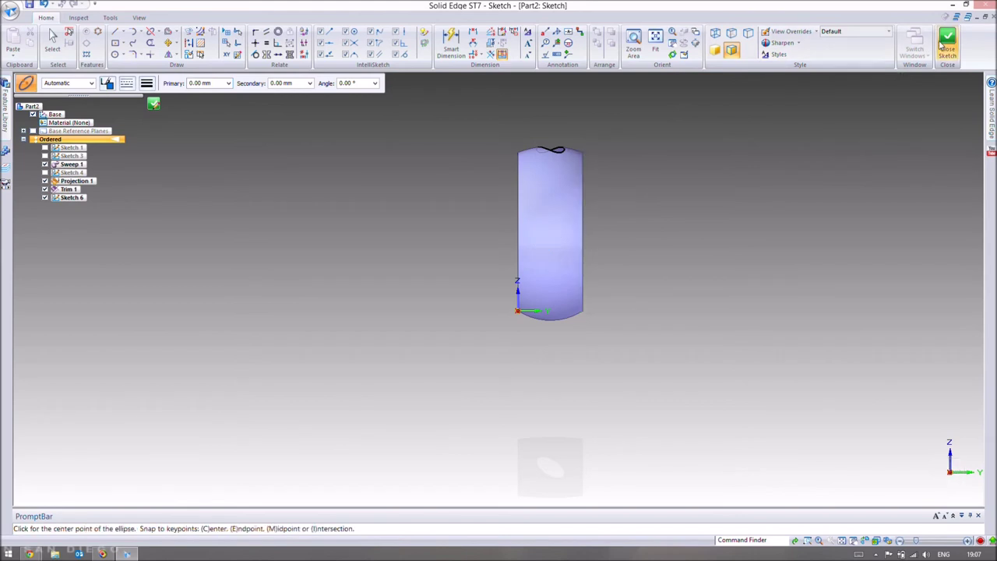
click(944, 44)
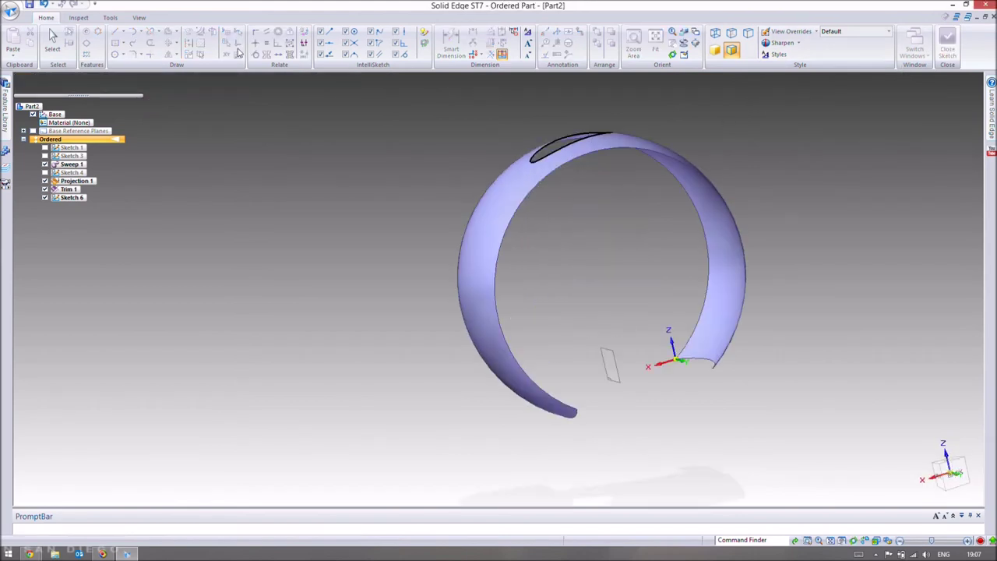
click(118, 43)
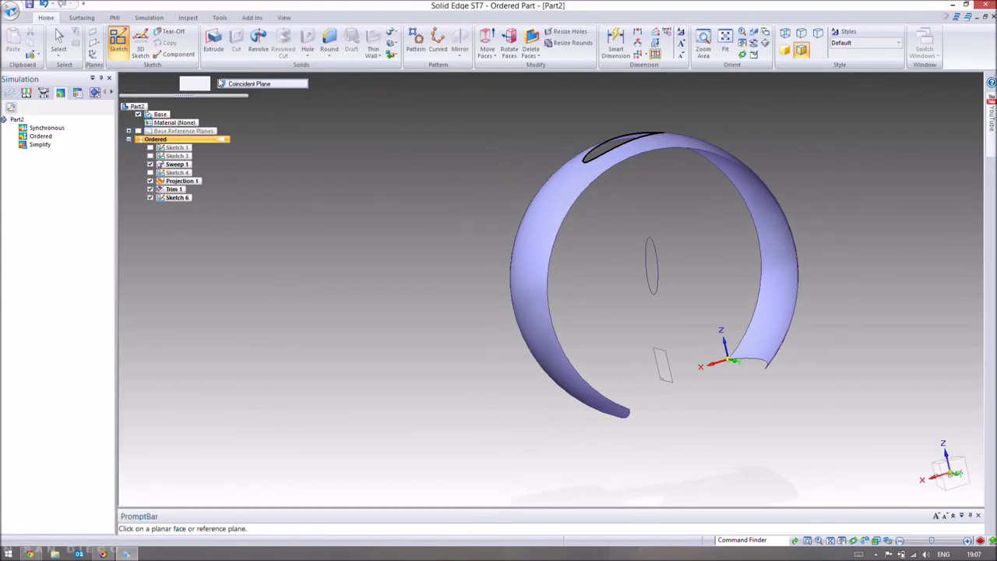
Project the upright ellipse sketch onto the swept band's side walls, normal to the sketch plane.
click(82, 17)
click(106, 43)
click(659, 277)
click(372, 84)
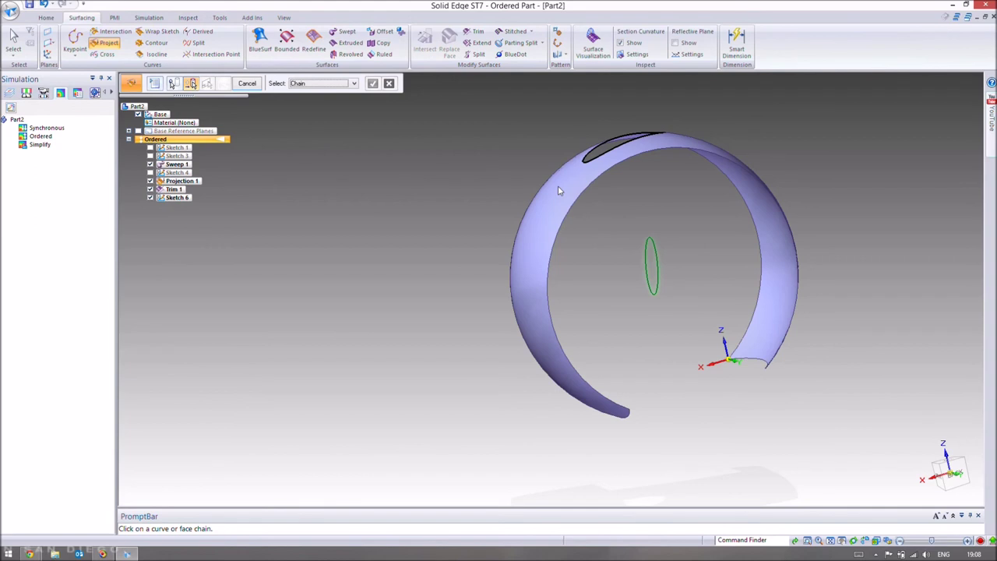
click(549, 187)
click(372, 84)
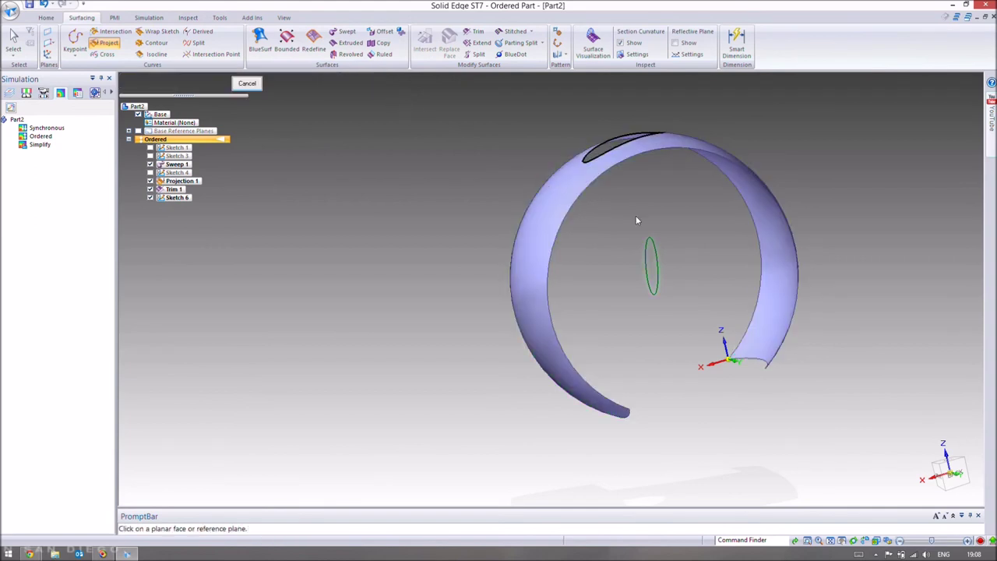
click(659, 246)
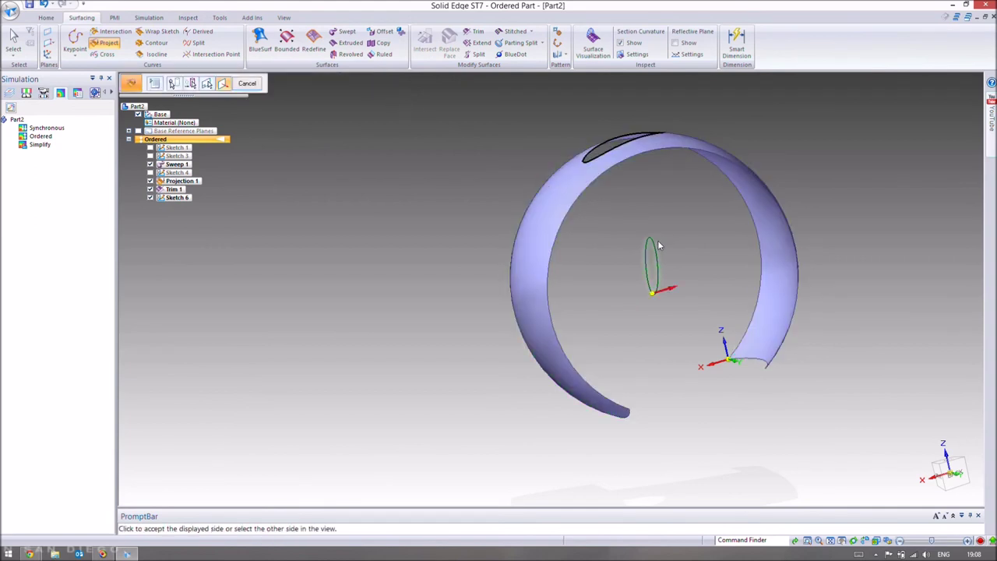
click(654, 300)
Leave the Project command and hide the upright ellipse sketch, keeping its projected curves displayed.
click(247, 83)
middle_drag(380, 230, 654, 297)
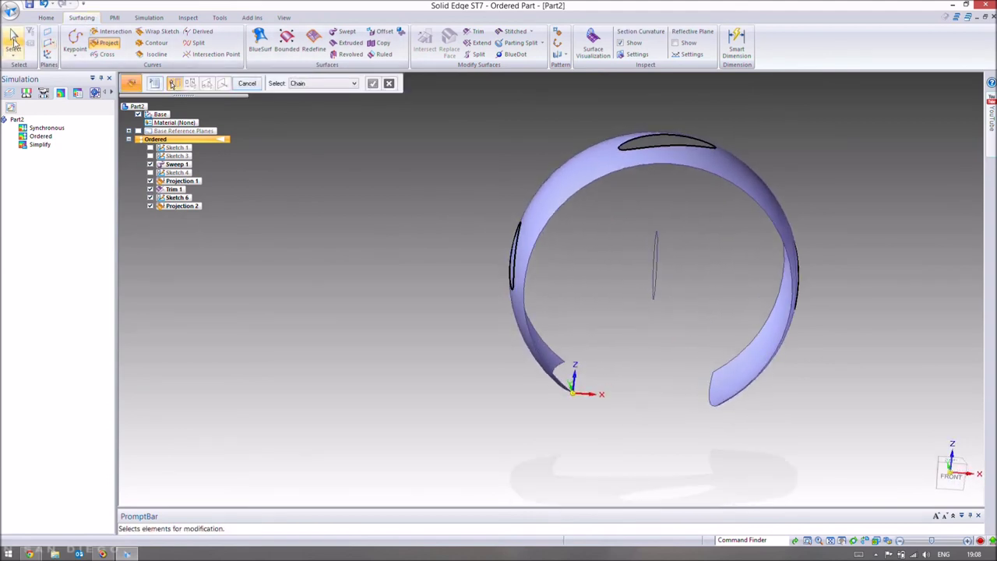
click(13, 41)
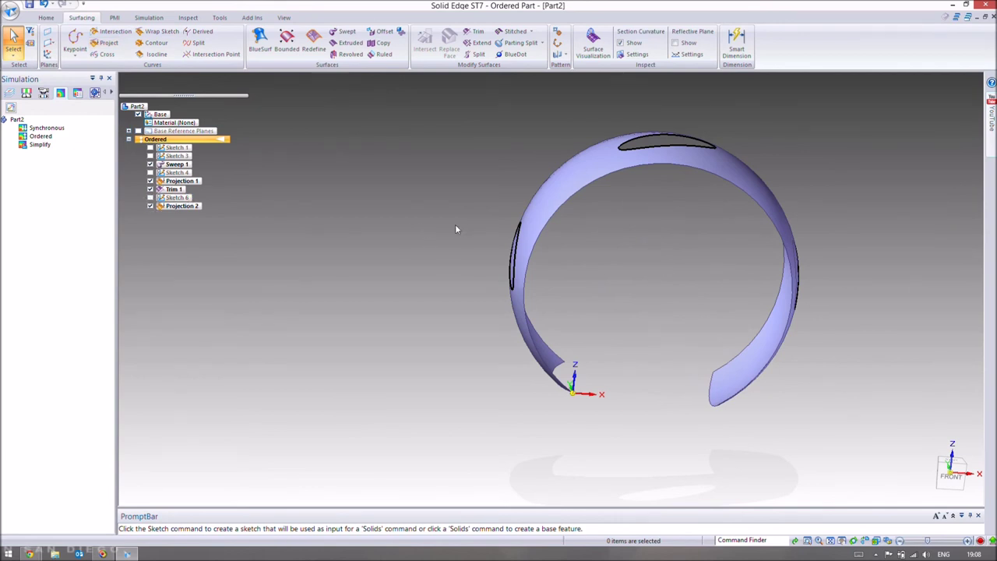
Trim the swept surface body with both projected side curves, removing the regions inside them.
middle_drag(457, 225, 494, 231)
click(476, 32)
click(561, 183)
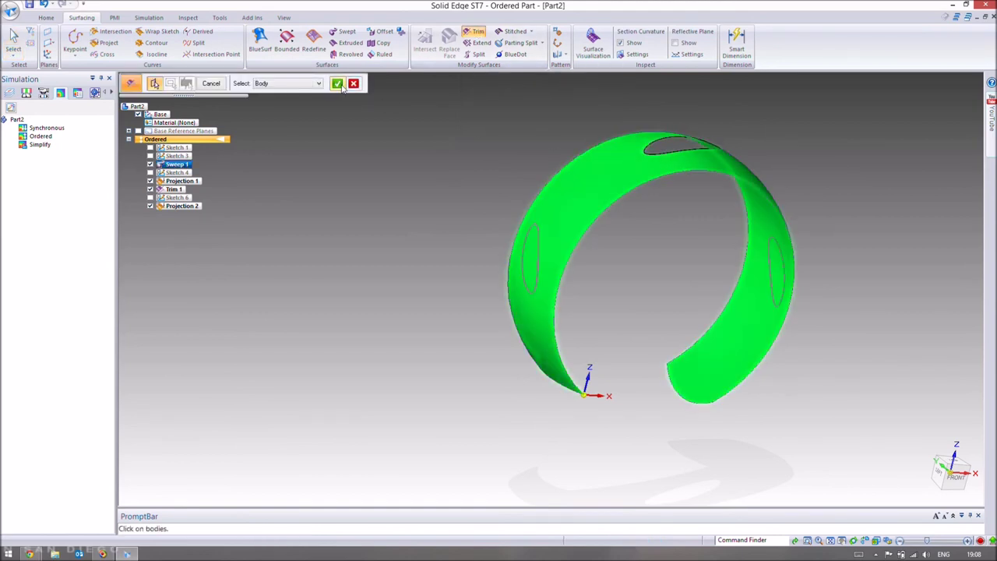
click(538, 248)
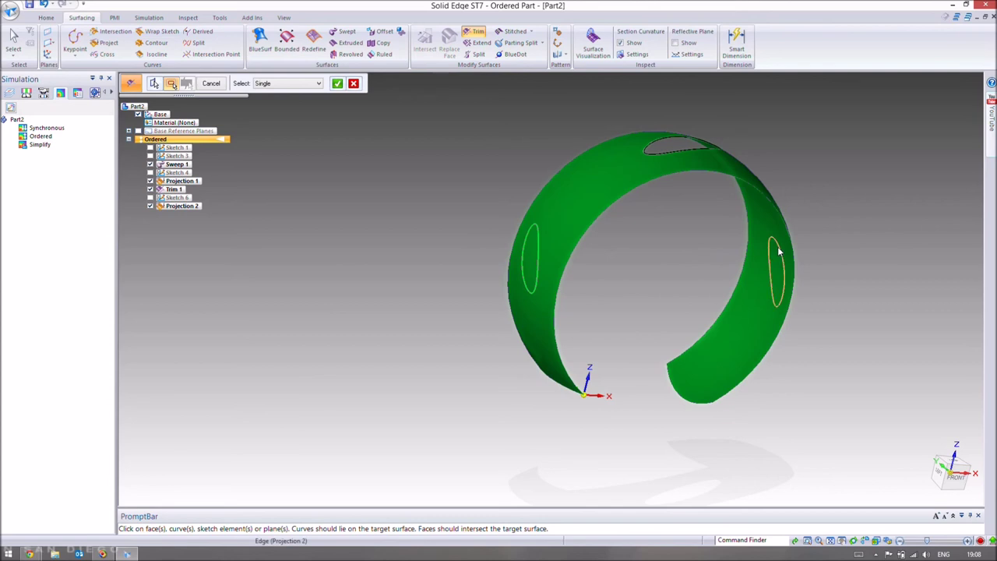
click(337, 84)
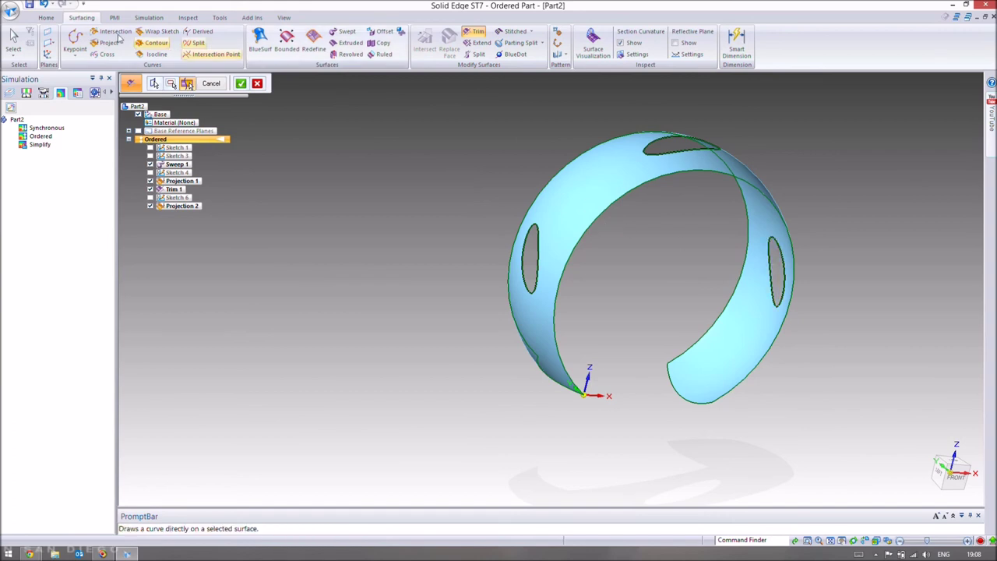
click(241, 83)
click(211, 83)
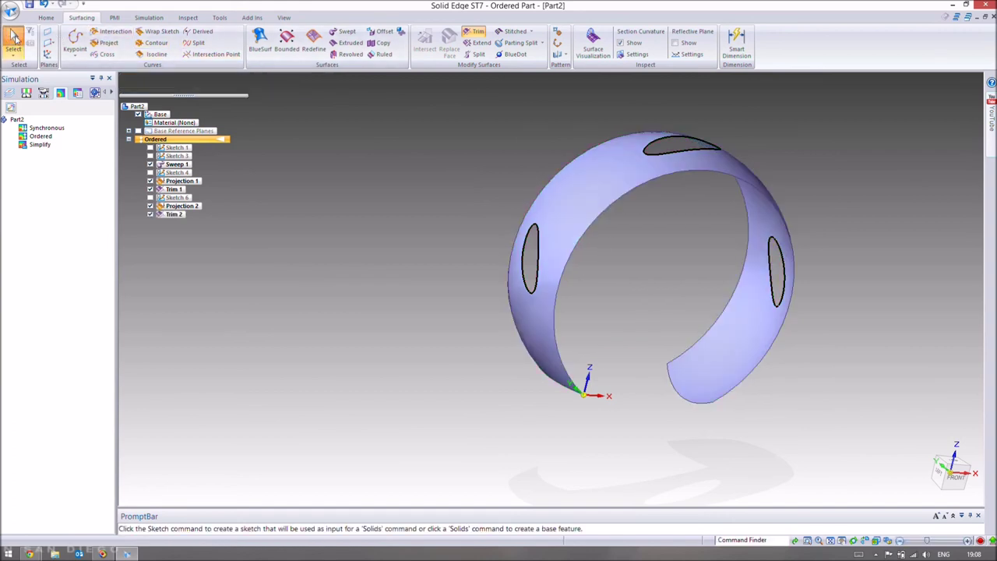
Thicken the trimmed band surface toward the inside of the ring.
middle_drag(385, 162, 279, 175)
middle_drag(552, 179, 625, 185)
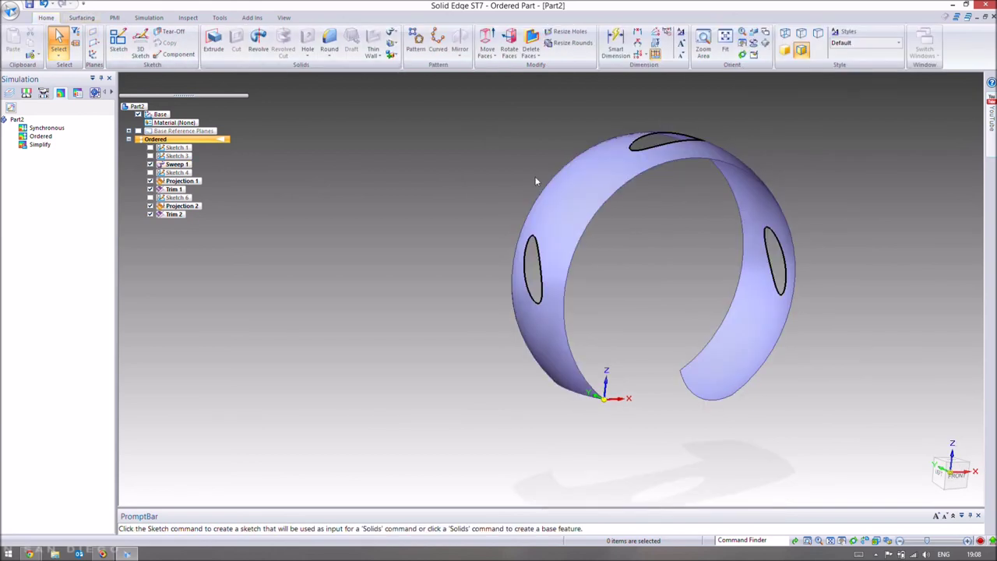
click(391, 33)
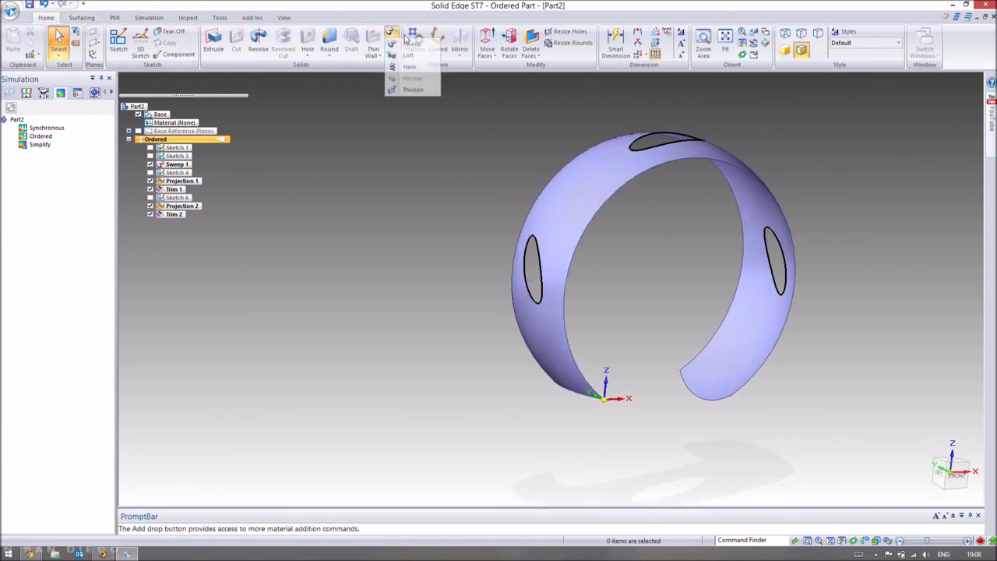
click(413, 92)
click(607, 171)
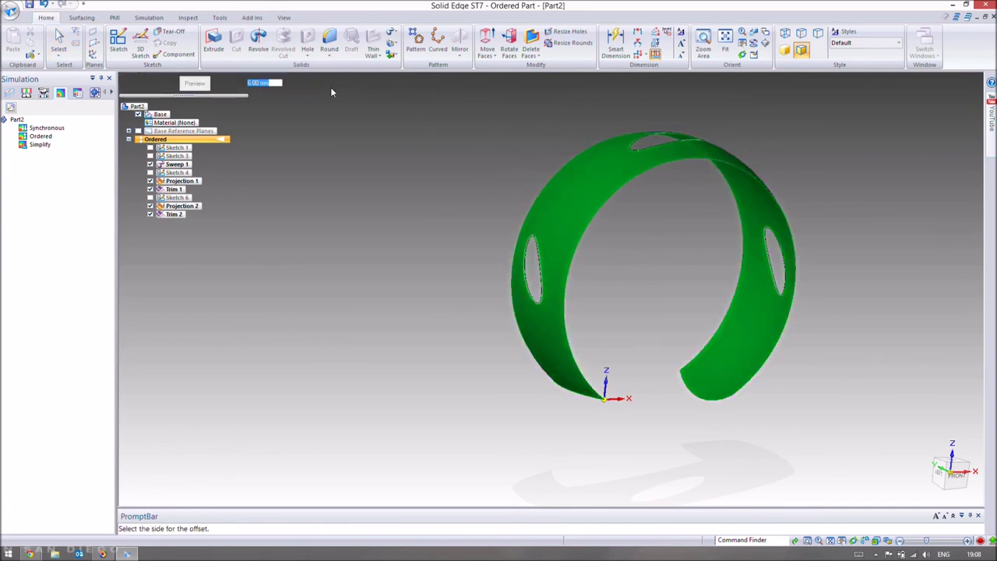
click(603, 231)
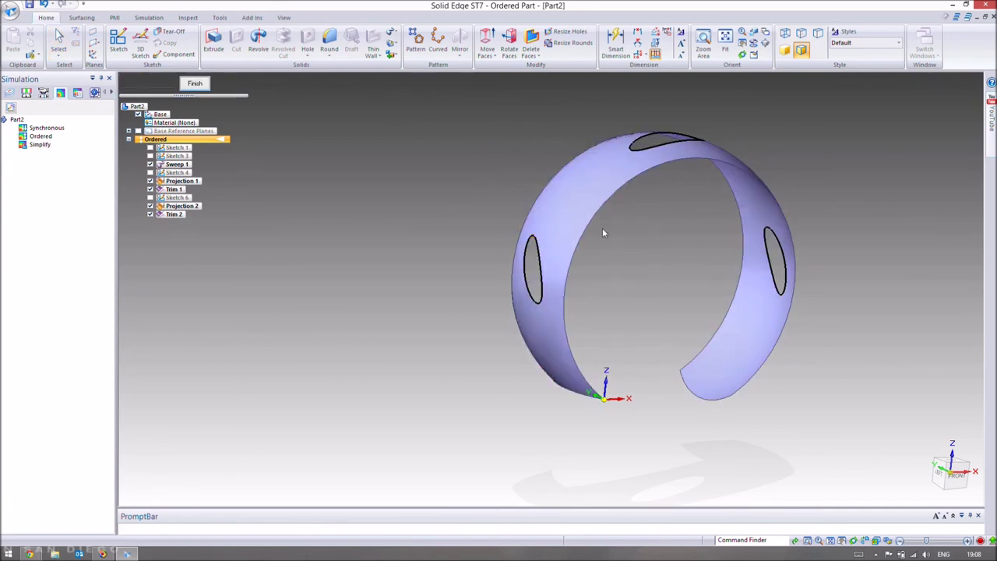
Set the Thicken distance to 3 mm, keep the inward side, and finish the solid band.
click(171, 84)
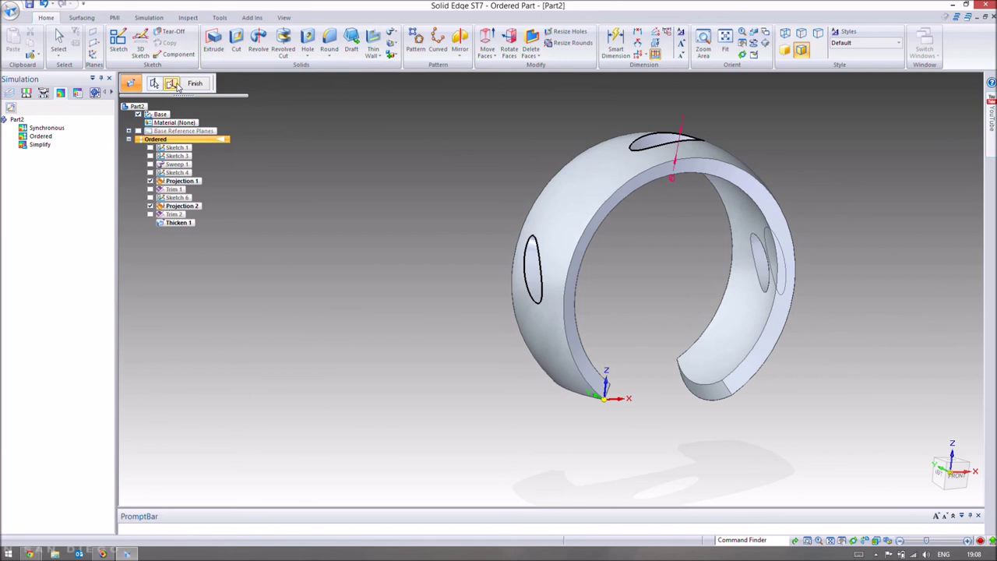
text(3)
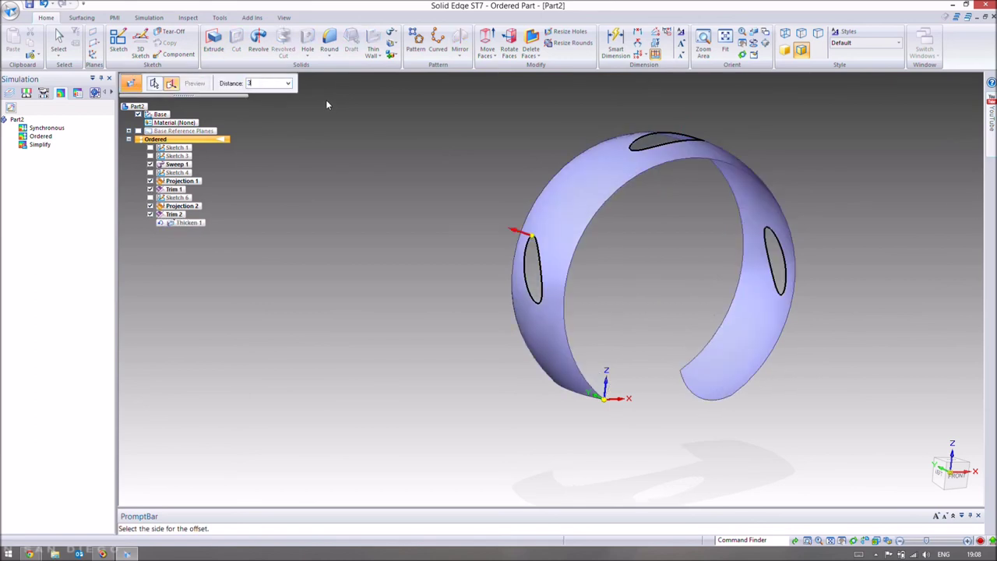
key(Return)
click(521, 234)
click(198, 85)
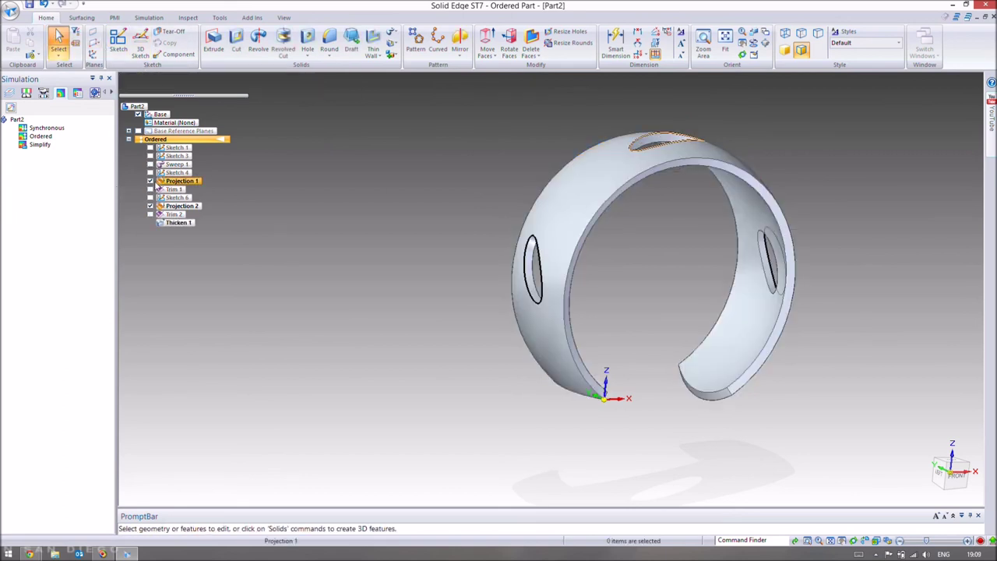
middle_drag(394, 297, 476, 406)
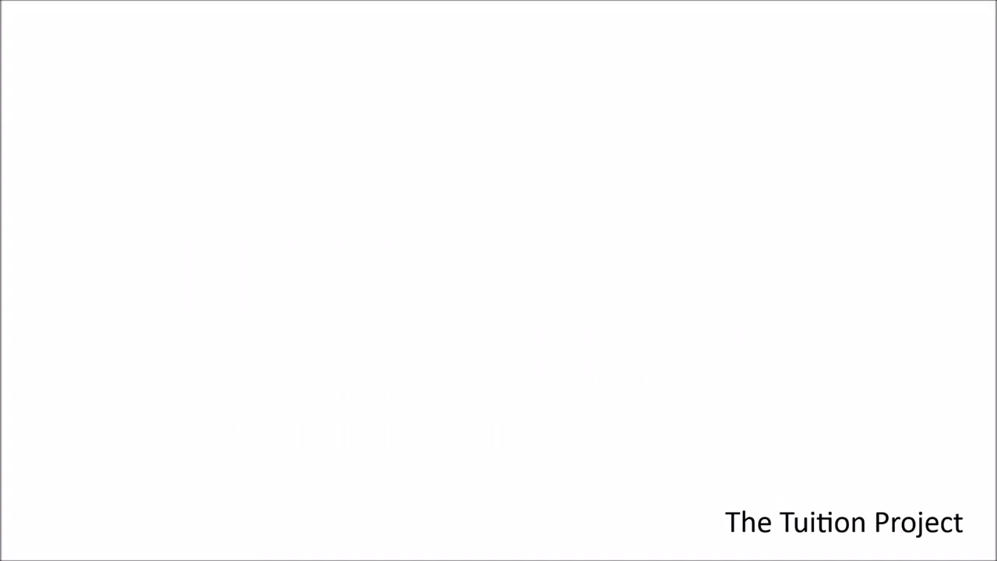